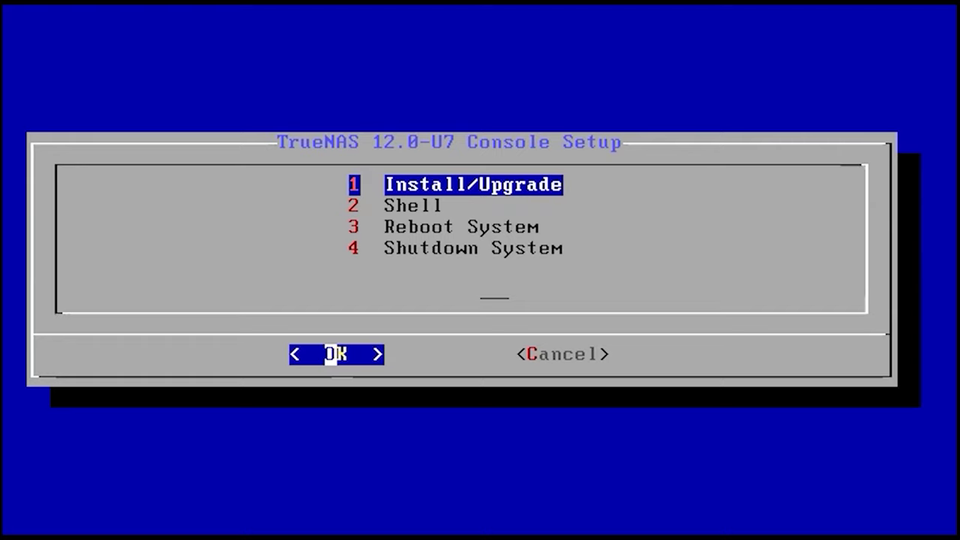
Step: Reboot the installed system and boot the default kernel into TrueNAS CORE
{"action": "key", "text": "Down"}
{"action": "key", "text": "Down"}
{"action": "key", "text": "Return"}
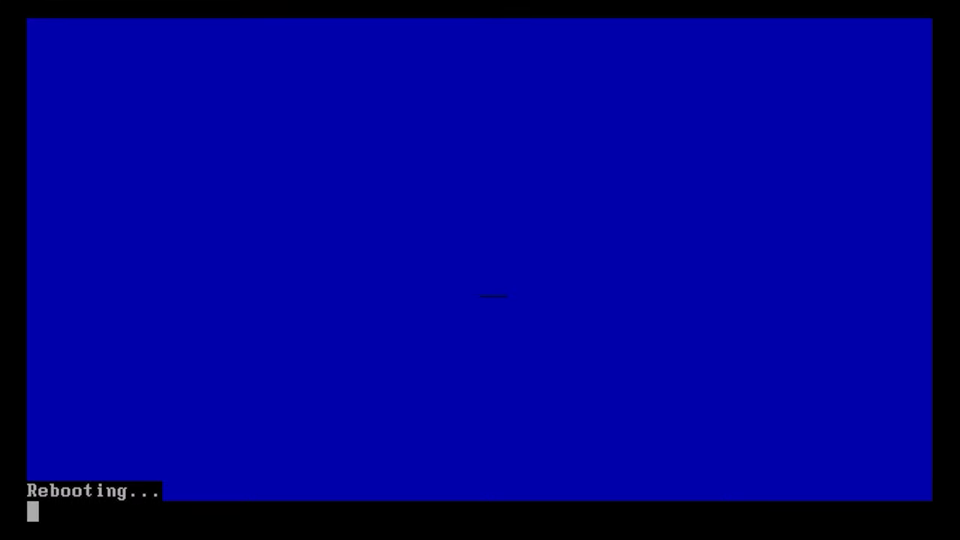
{"action": "key", "text": "Return"}
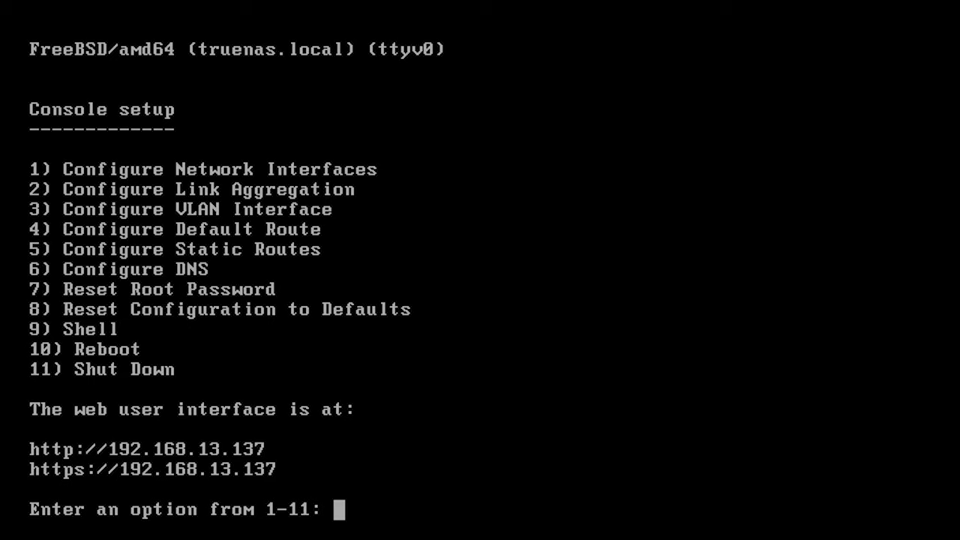
Step: Begin configuring interface em0, keeping current settings, declining DHCP and enabling IPv4
{"action": "type", "text": "1"}
{"action": "key", "text": "Return"}
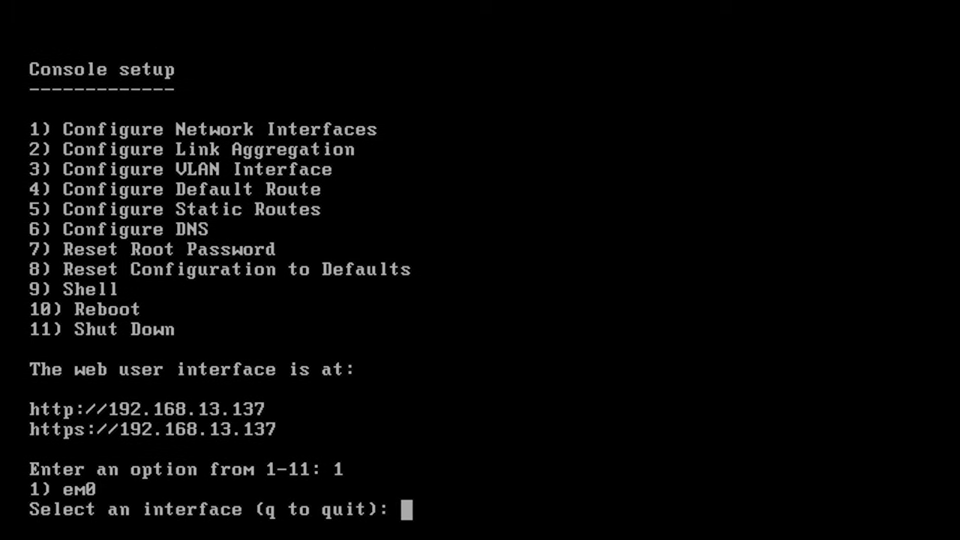
{"action": "type", "text": "1"}
{"action": "key", "text": "Return"}
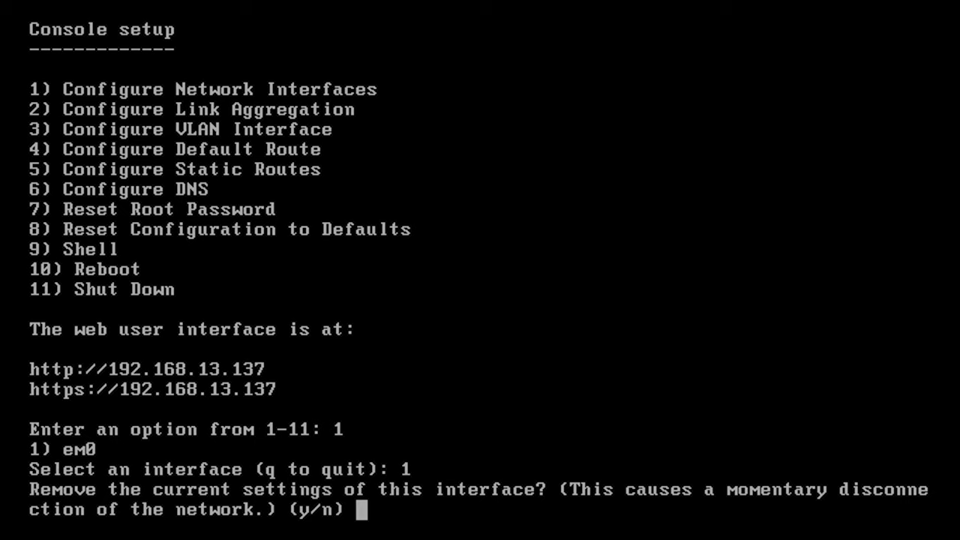
{"action": "type", "text": "n"}
{"action": "key", "text": "Return"}
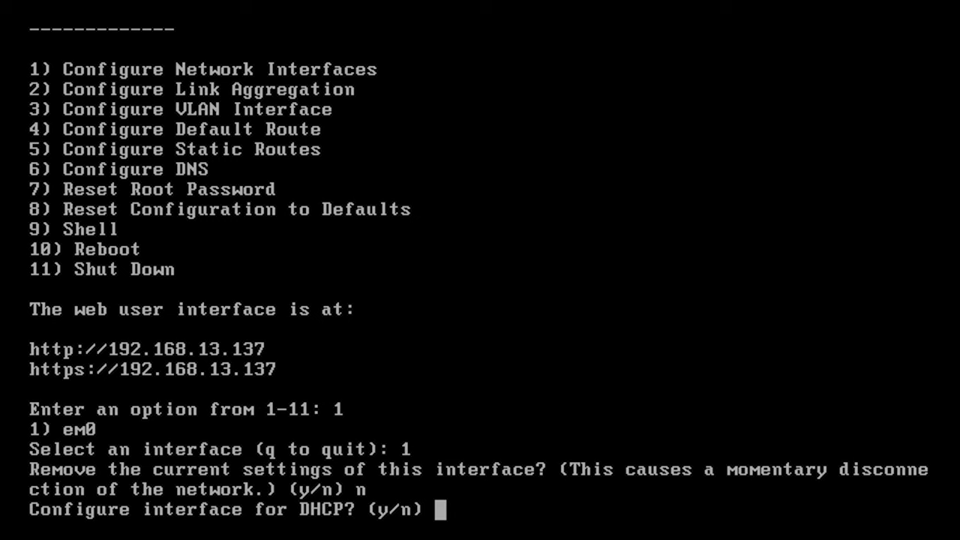
{"action": "type", "text": "n"}
{"action": "key", "text": "Return"}
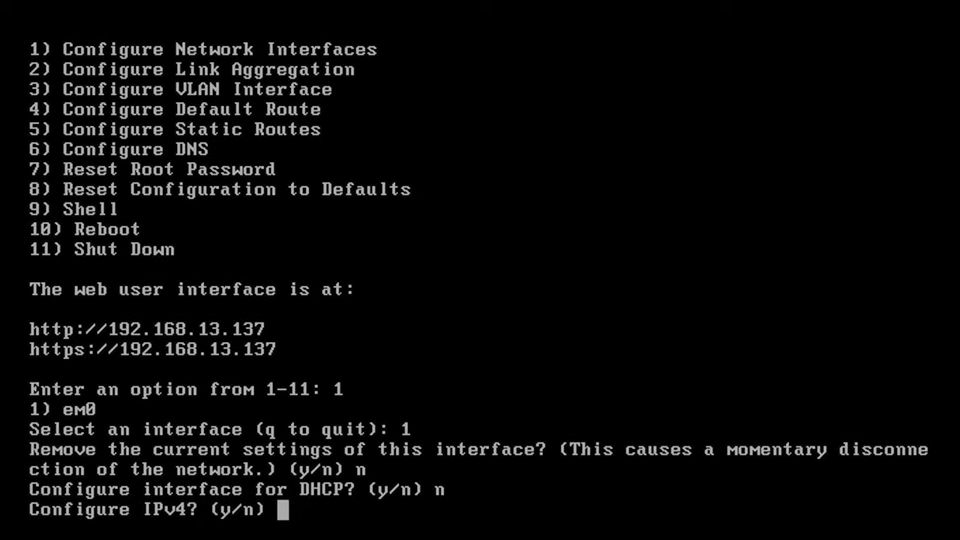
{"action": "type", "text": "y"}
{"action": "key", "text": "Return"}
Step: Give em0 static address 192.168.13.140 with netmask 255.255.255.0, skipping IPv6
{"action": "type", "text": "em0"}
{"action": "key", "text": "Return"}
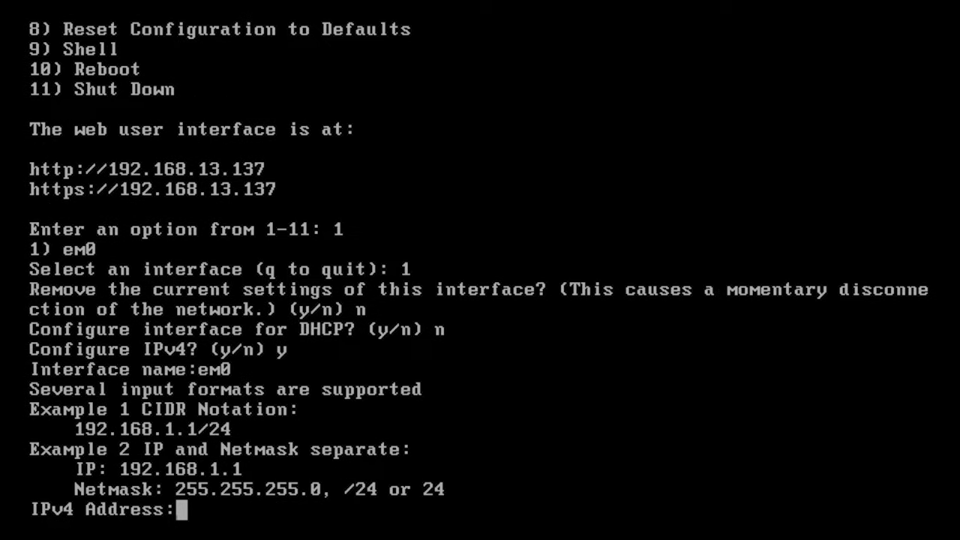
{"action": "type", "text": "192.168.13.140"}
{"action": "key", "text": "Return"}
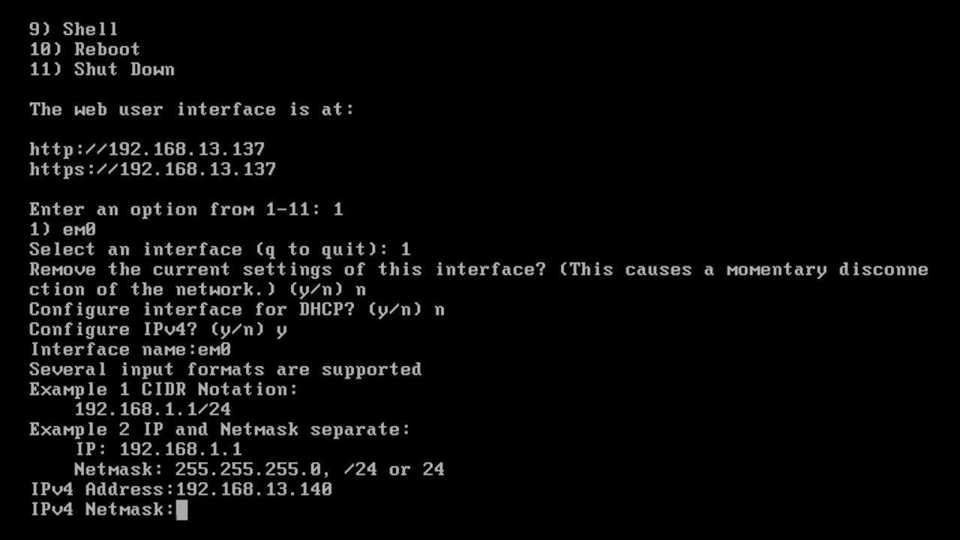
{"action": "type", "text": "255.255.255.0"}
{"action": "key", "text": "Return"}
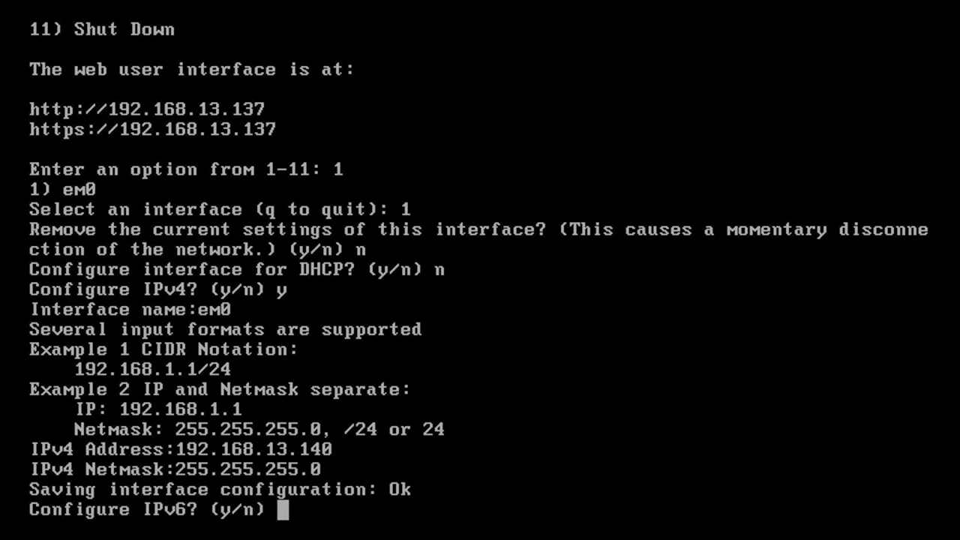
{"action": "type", "text": "n"}
{"action": "key", "text": "Return"}
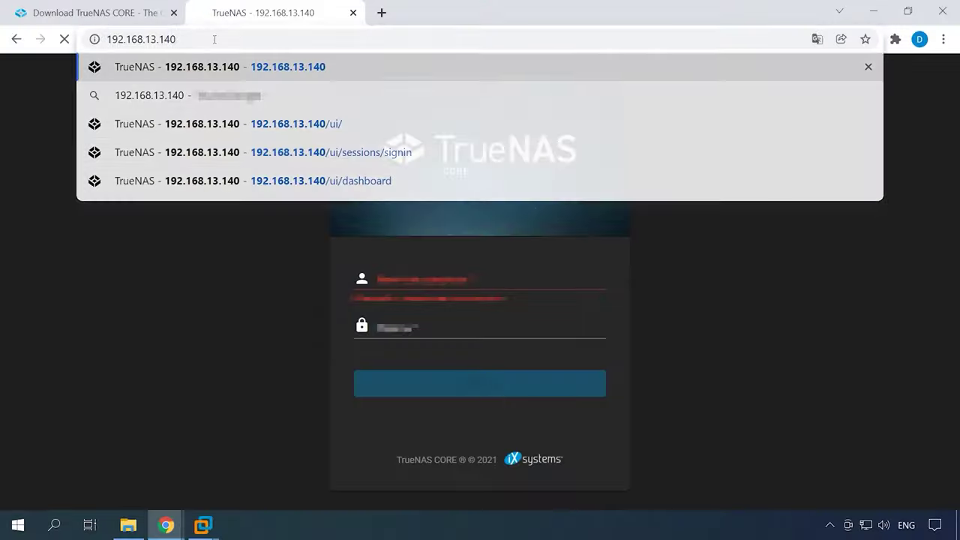
{"action": "key", "text": "Return"}
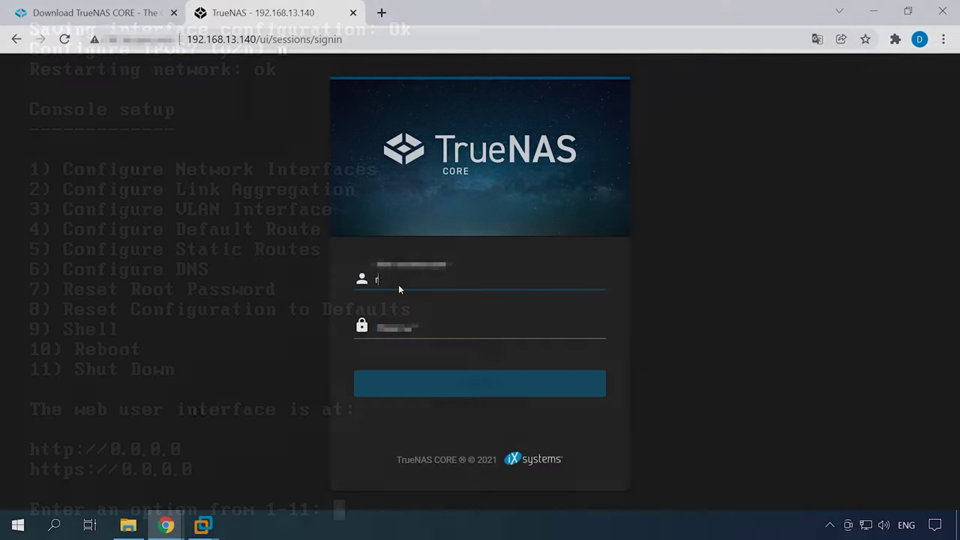
Step: Enter root as the username on the TrueNAS sign-in page
{"action": "type", "text": "oot"}
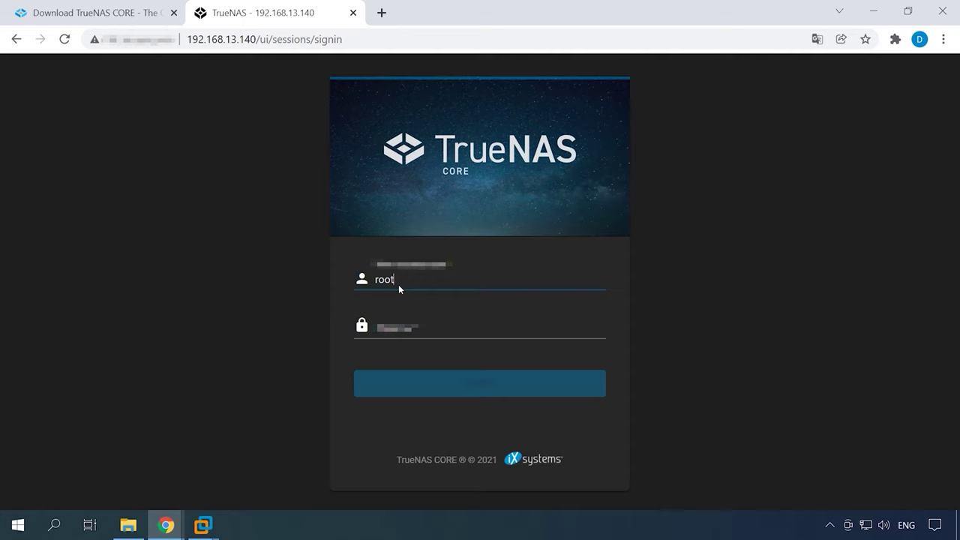
Step: Sign in as root with the account password and scroll through the dashboard
{"action": "left_click", "coordinate": [419, 330]}
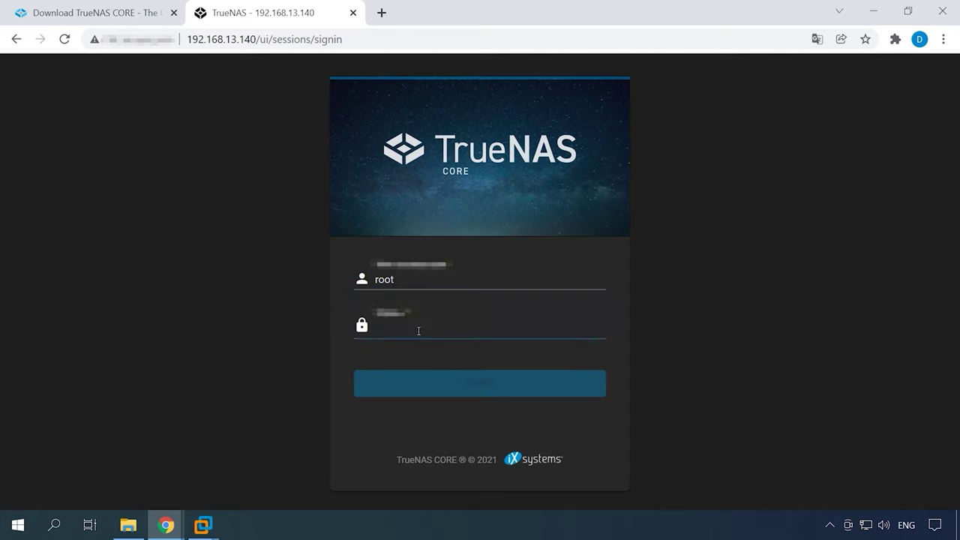
{"action": "type", "text": "******"}
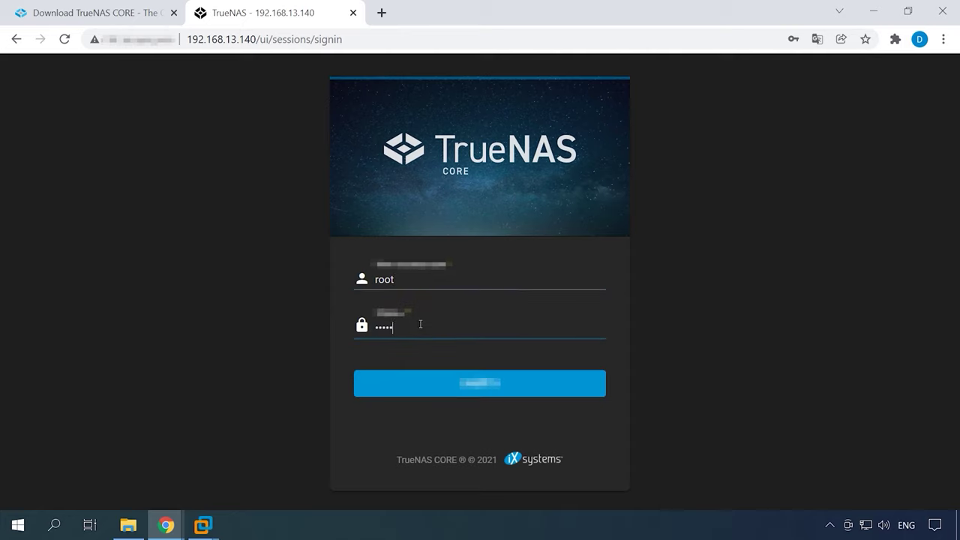
{"action": "left_click", "coordinate": [484, 389]}
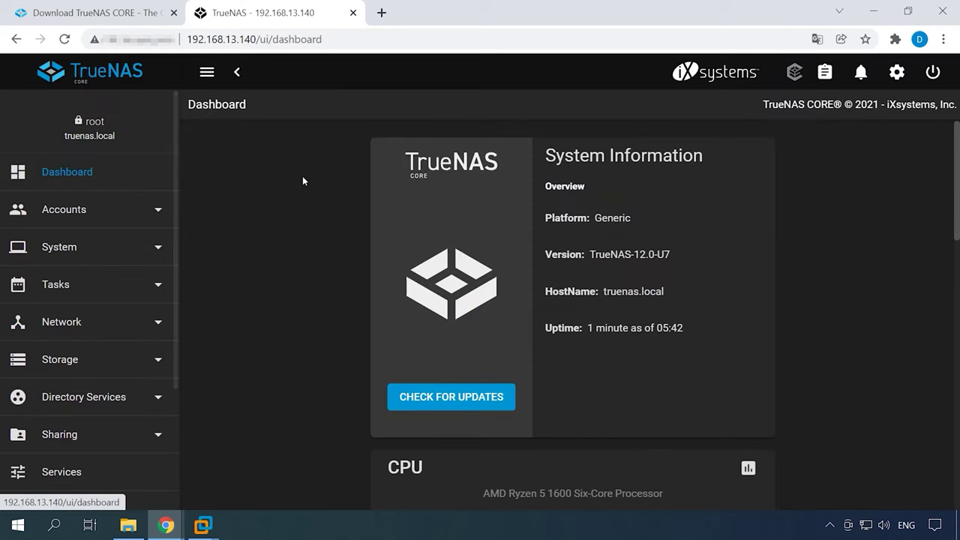
{"action": "scroll", "coordinate": [301, 197], "scroll_direction": "down", "scroll_amount": 4}
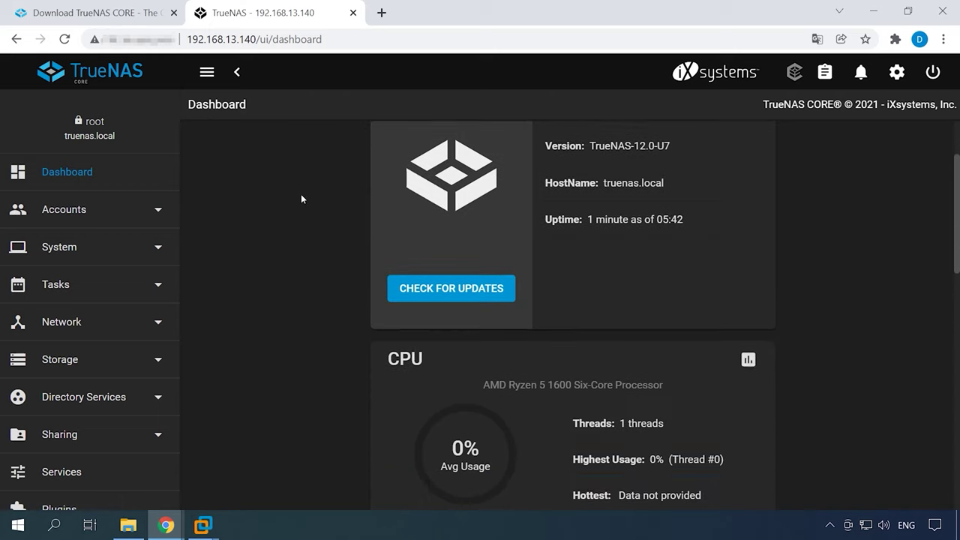
{"action": "scroll", "coordinate": [299, 198], "scroll_direction": "down", "scroll_amount": 1}
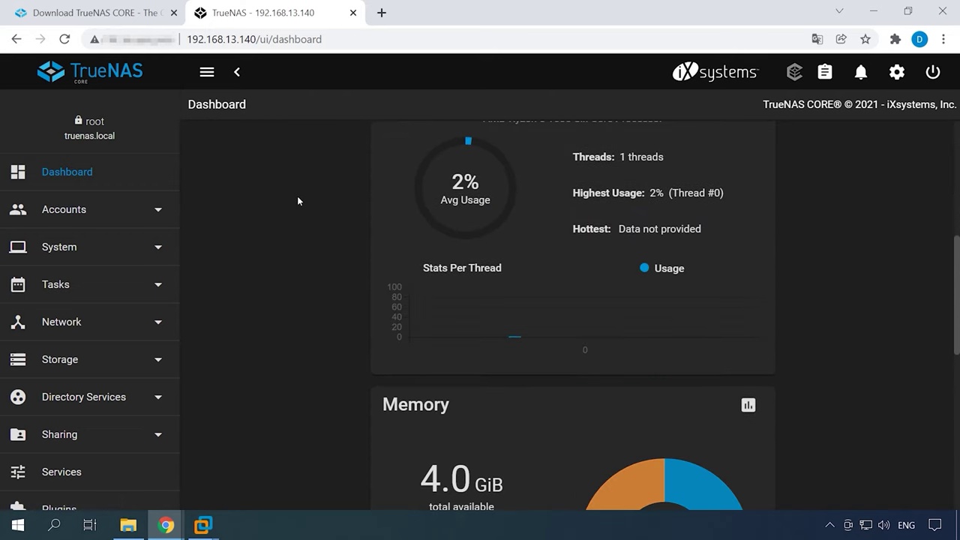
{"action": "scroll", "coordinate": [297, 198], "scroll_direction": "down", "scroll_amount": 3}
{"action": "scroll", "coordinate": [295, 203], "scroll_direction": "down", "scroll_amount": 3}
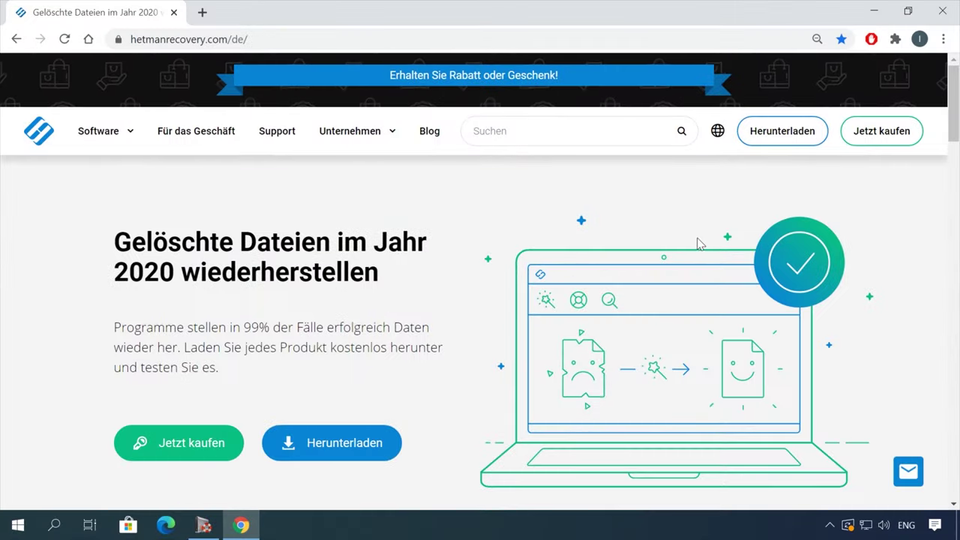
Step: Download the Hetman Partition Recovery installer via the Alle Produkte list on hetmanrecovery.com
{"action": "scroll", "coordinate": [703, 240], "scroll_direction": "down", "scroll_amount": 4}
{"action": "scroll", "coordinate": [689, 245], "scroll_direction": "down", "scroll_amount": 13}
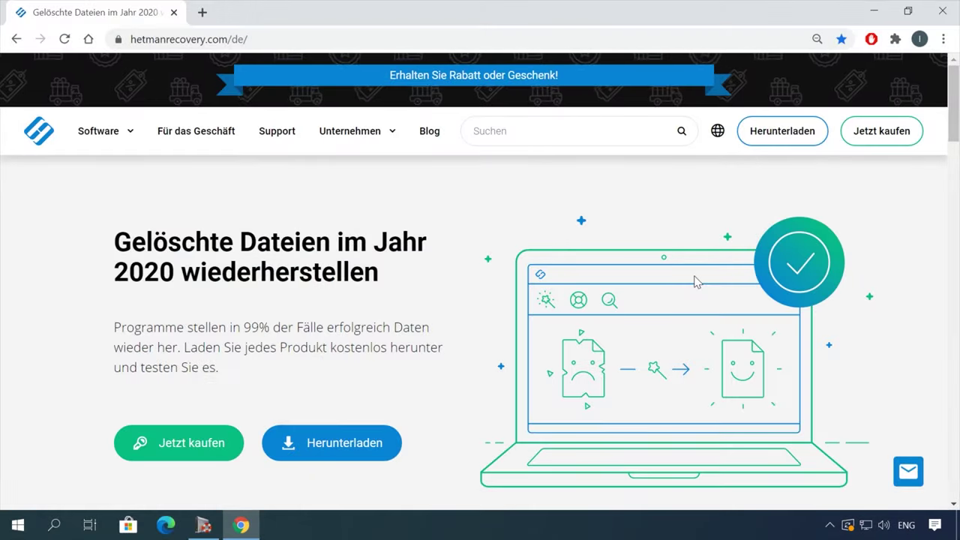
{"action": "mouse_move", "coordinate": [131, 139]}
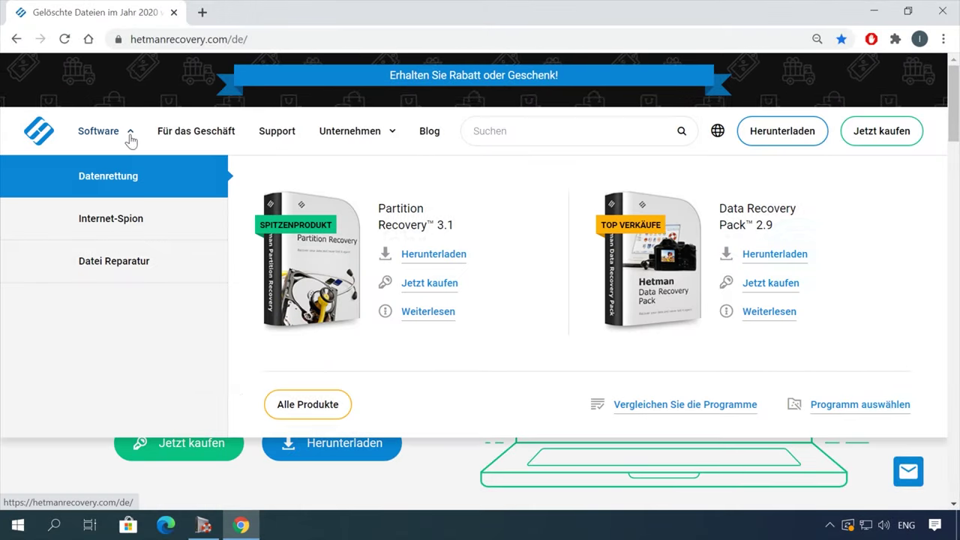
{"action": "left_click", "coordinate": [305, 406]}
{"action": "scroll", "coordinate": [349, 403], "scroll_direction": "down", "scroll_amount": 8}
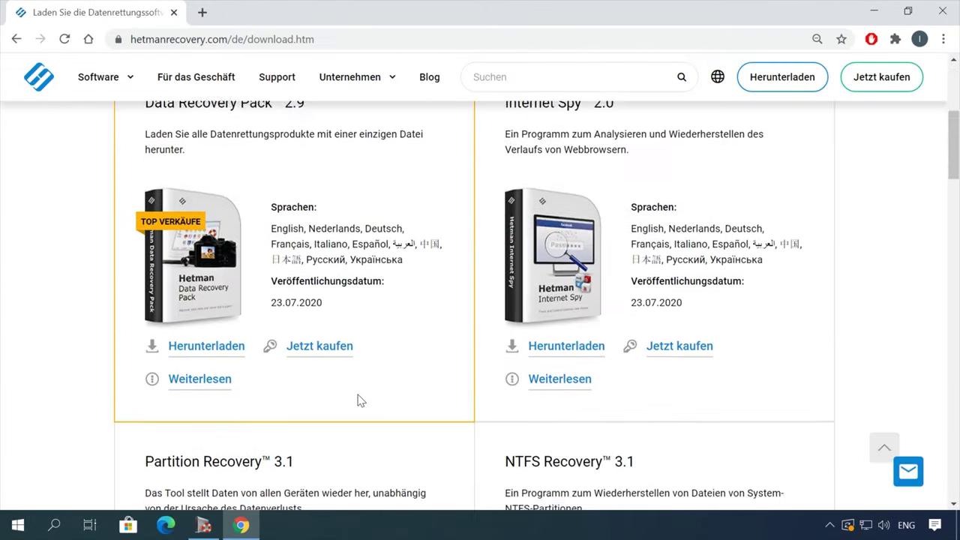
{"action": "left_click", "coordinate": [210, 417]}
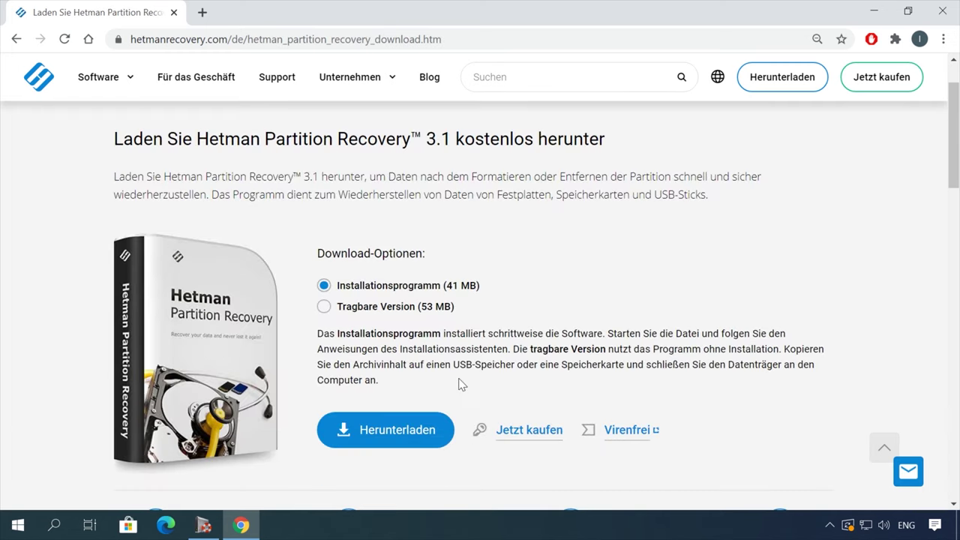
{"action": "left_click", "coordinate": [377, 429]}
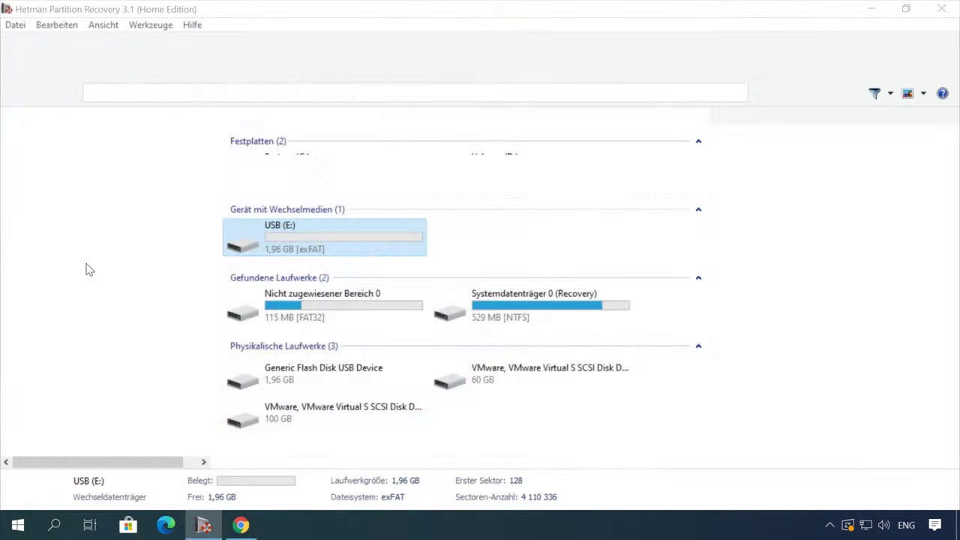
Step: Analyse drive USB (E:) in Hetman Partition Recovery and open the Pic folder
{"action": "double_click", "coordinate": [85, 267]}
{"action": "left_click", "coordinate": [617, 431]}
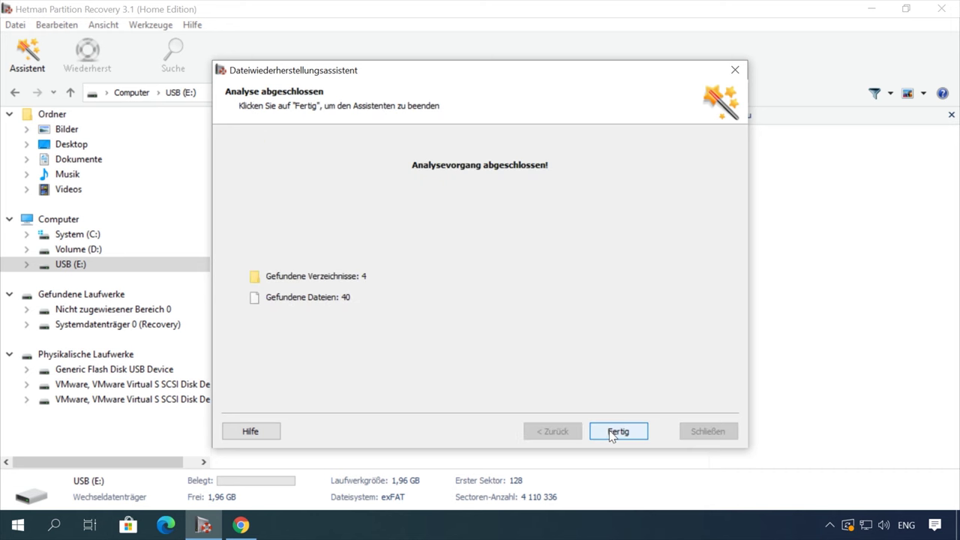
{"action": "left_click", "coordinate": [617, 431]}
{"action": "left_click", "coordinate": [545, 178]}
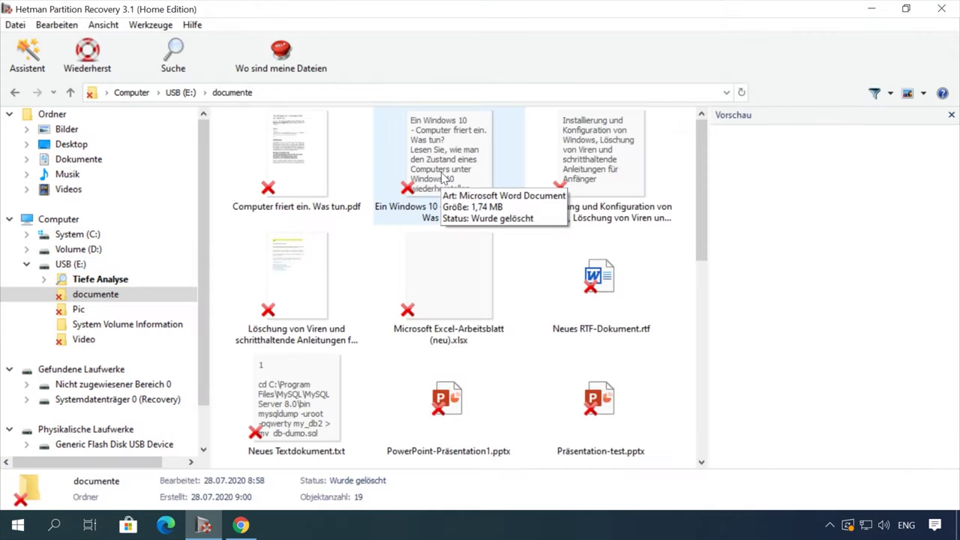
Step: Preview the deleted documents, including 'Computer friert ein. Was tun.pdf' and the laptop factory-reset document
{"action": "left_click", "coordinate": [442, 178]}
{"action": "left_click", "coordinate": [301, 165]}
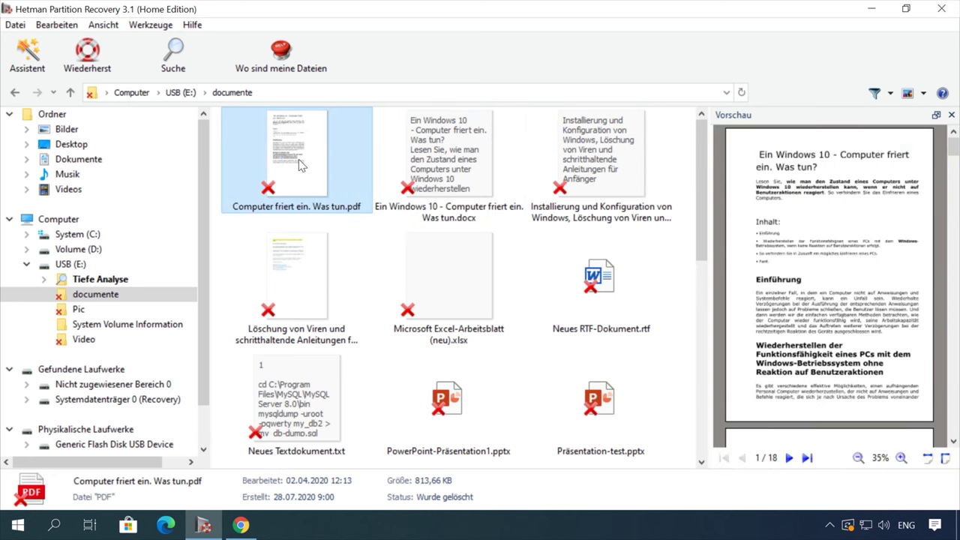
{"action": "left_click", "coordinate": [570, 175]}
{"action": "scroll", "coordinate": [831, 271], "scroll_direction": "down", "scroll_amount": 8}
{"action": "scroll", "coordinate": [832, 188], "scroll_direction": "up", "scroll_amount": 8}
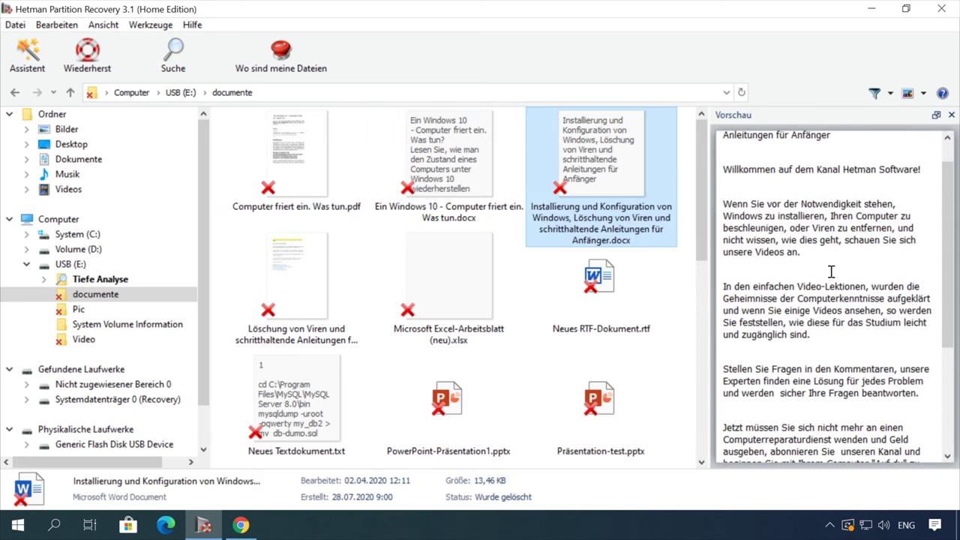
{"action": "left_click", "coordinate": [305, 182]}
{"action": "scroll", "coordinate": [306, 182], "scroll_direction": "down", "scroll_amount": 5}
{"action": "left_click", "coordinate": [448, 266]}
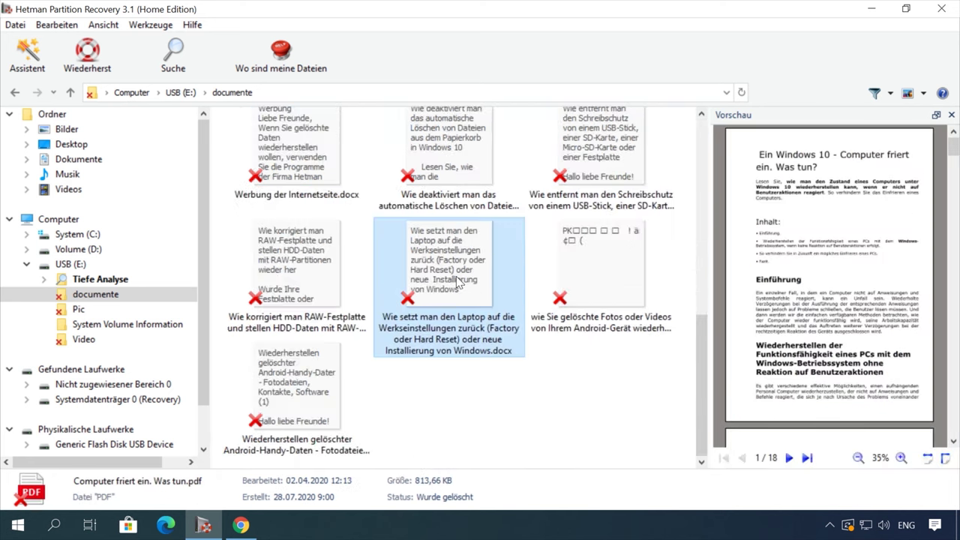
{"action": "scroll", "coordinate": [834, 301], "scroll_direction": "down", "scroll_amount": 5}
{"action": "scroll", "coordinate": [835, 300], "scroll_direction": "down", "scroll_amount": 10}
Step: Recover the laptop factory-reset document to the hard disk and finish the wizard
{"action": "right_click", "coordinate": [442, 269]}
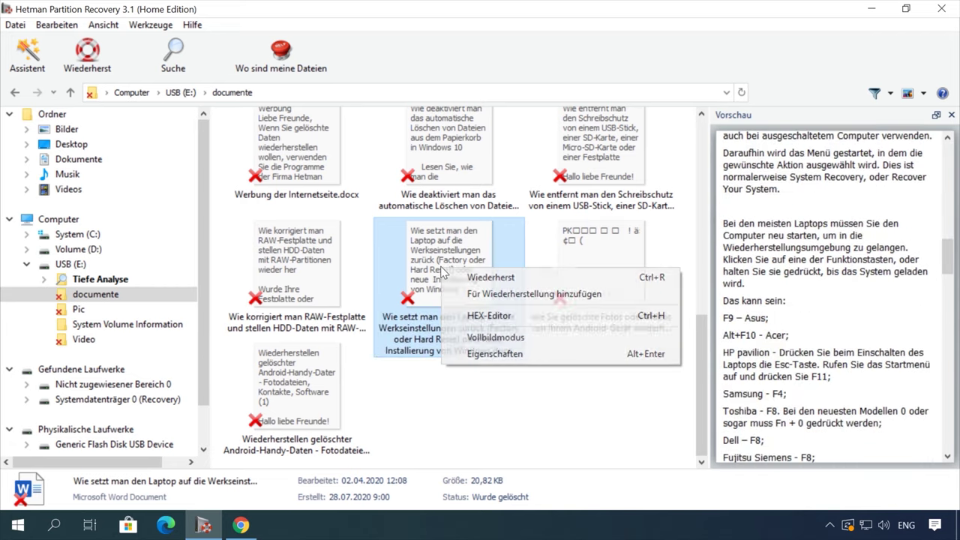
{"action": "left_click", "coordinate": [495, 276]}
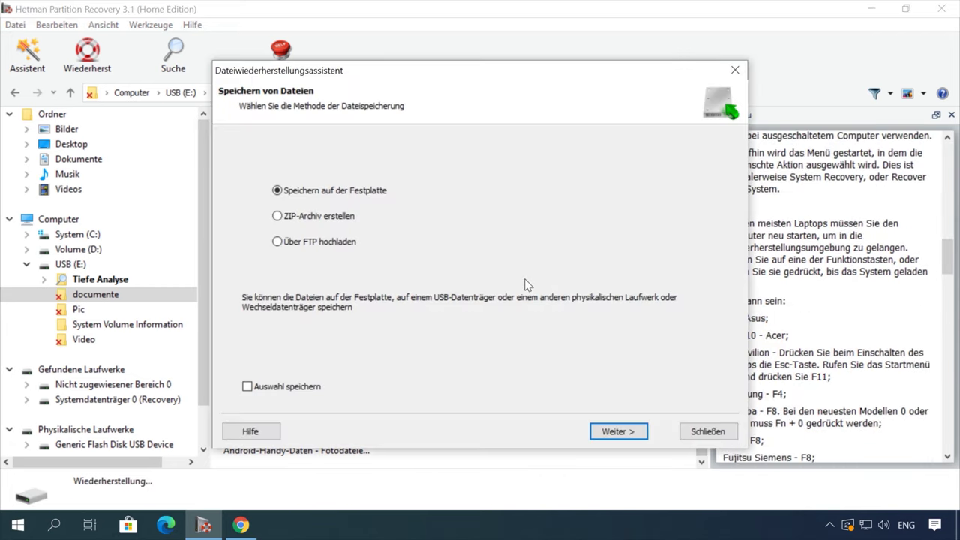
{"action": "left_click", "coordinate": [617, 432]}
{"action": "left_click", "coordinate": [633, 435]}
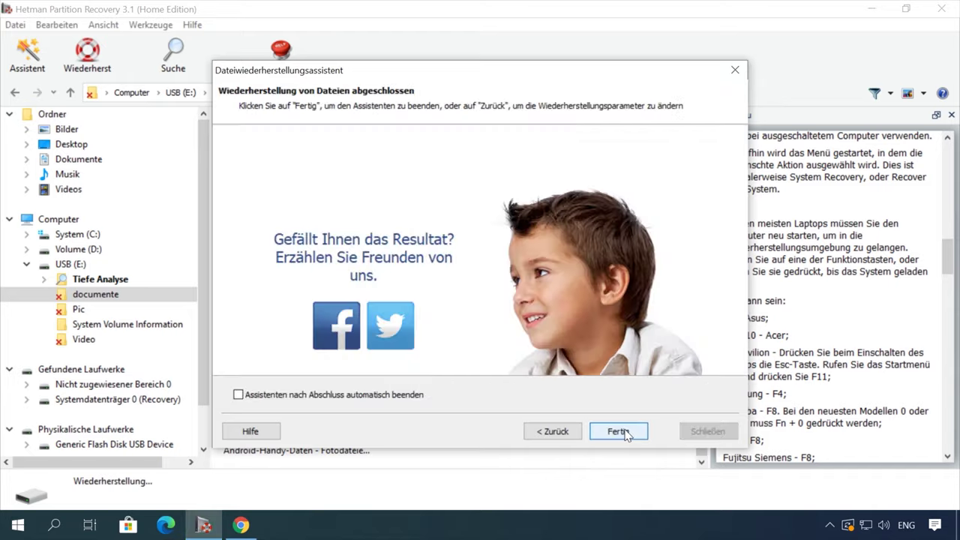
{"action": "left_click", "coordinate": [626, 431]}
{"action": "scroll", "coordinate": [67, 420], "scroll_direction": "down", "scroll_amount": 10}
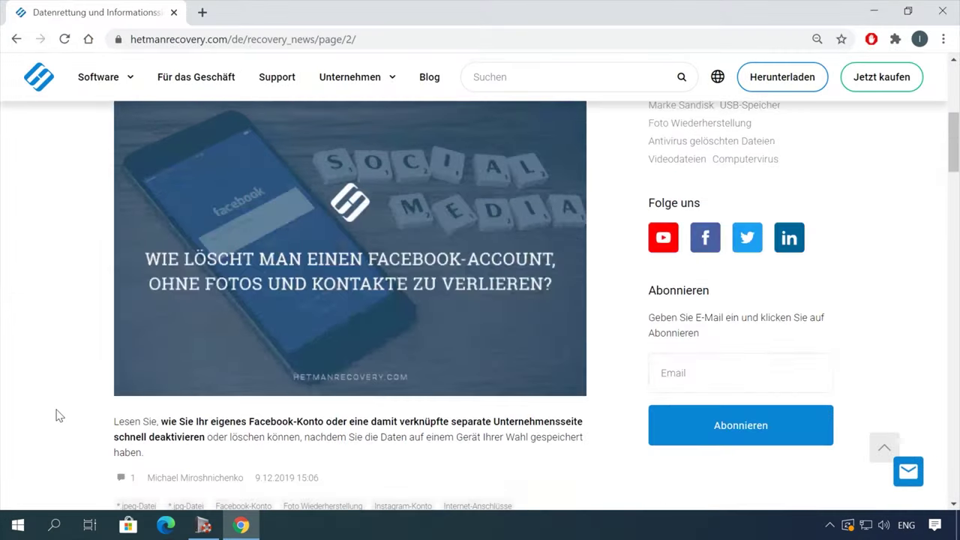
Step: Open the blog article on recovering files after formatting or deletion and read through it
{"action": "scroll", "coordinate": [58, 410], "scroll_direction": "down", "scroll_amount": 6}
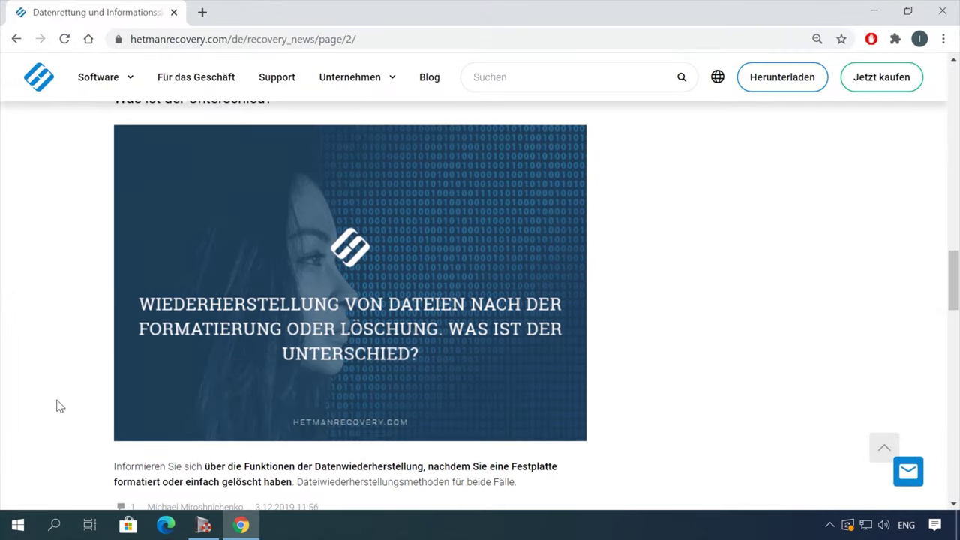
{"action": "scroll", "coordinate": [57, 404], "scroll_direction": "up", "scroll_amount": 1}
{"action": "left_click", "coordinate": [384, 161]}
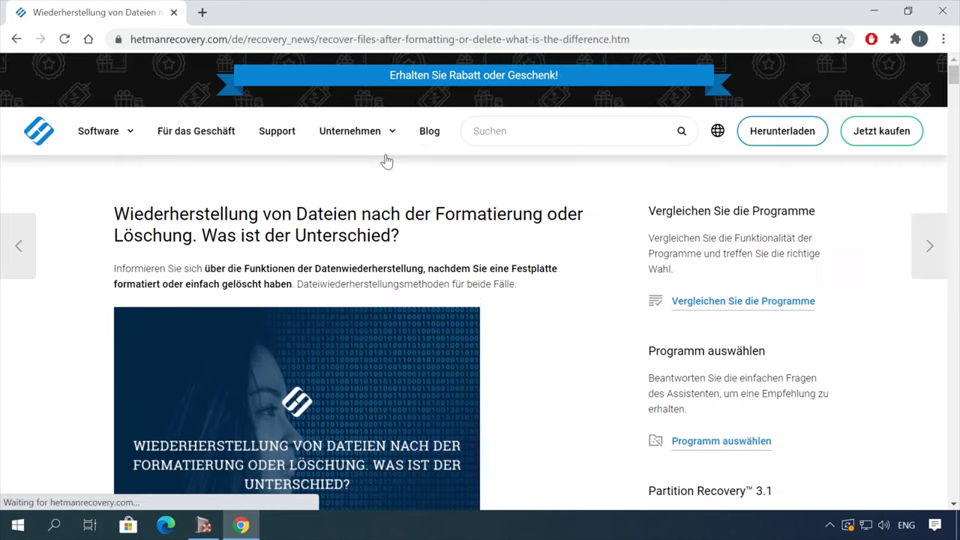
{"action": "scroll", "coordinate": [577, 307], "scroll_direction": "down", "scroll_amount": 5}
{"action": "scroll", "coordinate": [579, 307], "scroll_direction": "down", "scroll_amount": 15}
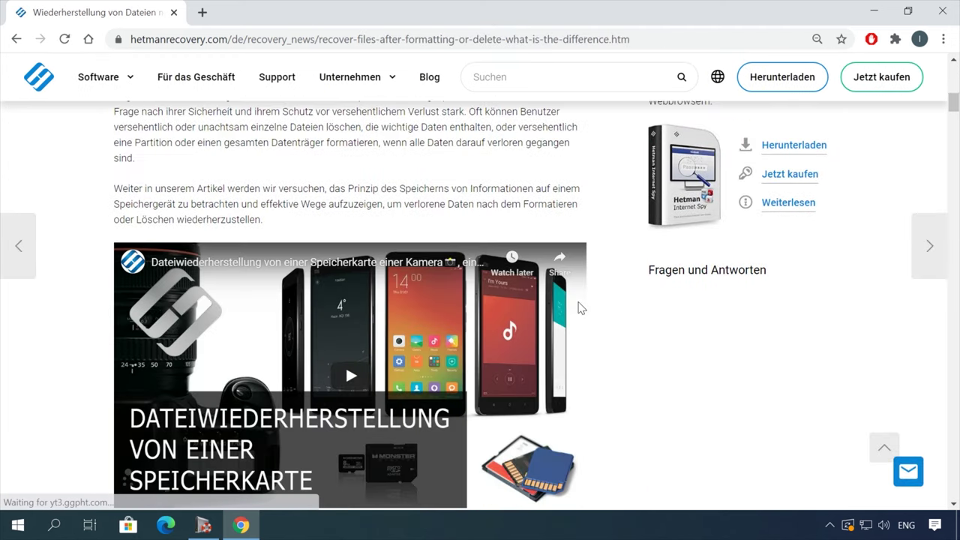
{"action": "scroll", "coordinate": [588, 307], "scroll_direction": "down", "scroll_amount": 18}
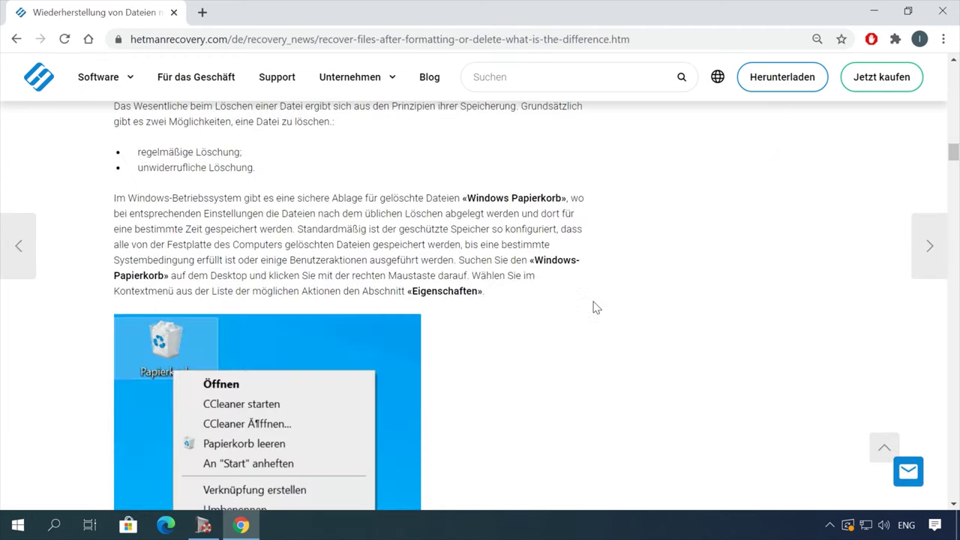
{"action": "scroll", "coordinate": [593, 303], "scroll_direction": "down", "scroll_amount": 12}
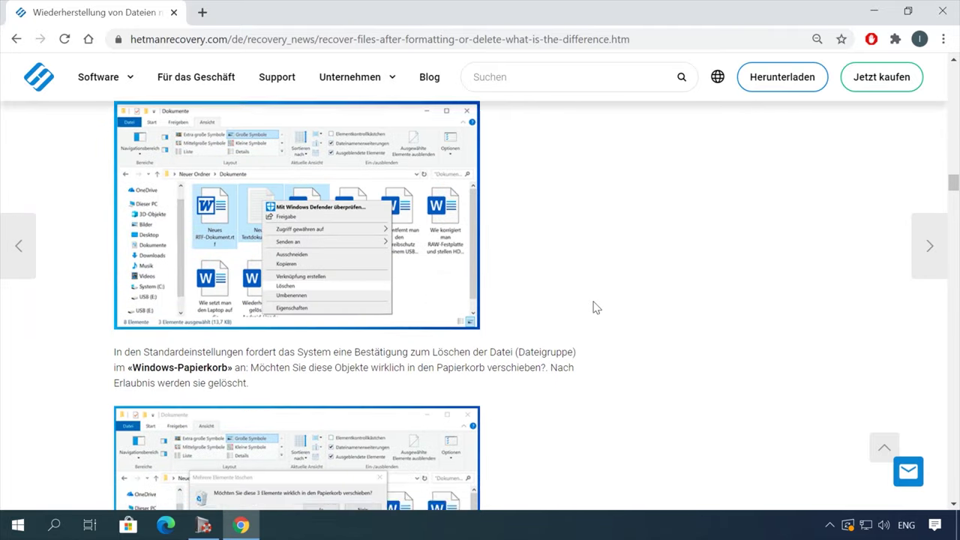
Step: Draft a chat message reading 'Hallo' in the site's message form
{"action": "left_click", "coordinate": [908, 471]}
{"action": "left_click", "coordinate": [785, 391]}
{"action": "type", "text": "Hallo"}
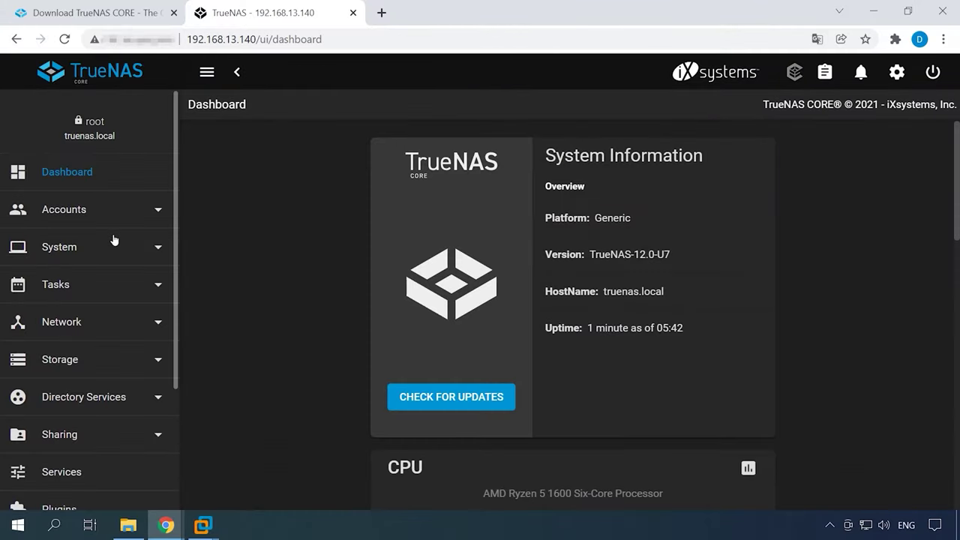
Step: Go to Storage > Pools and choose to create a new pool
{"action": "left_click", "coordinate": [70, 366]}
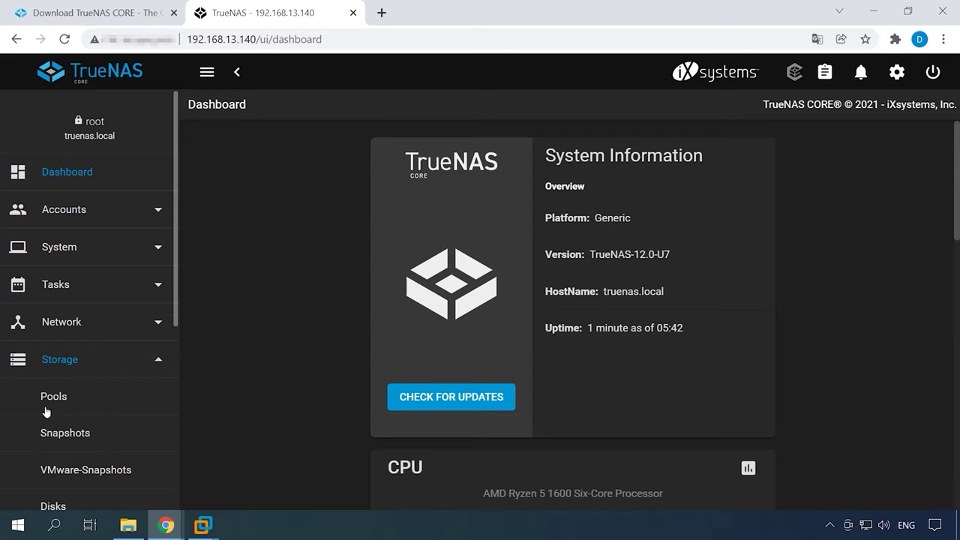
{"action": "left_click", "coordinate": [57, 408]}
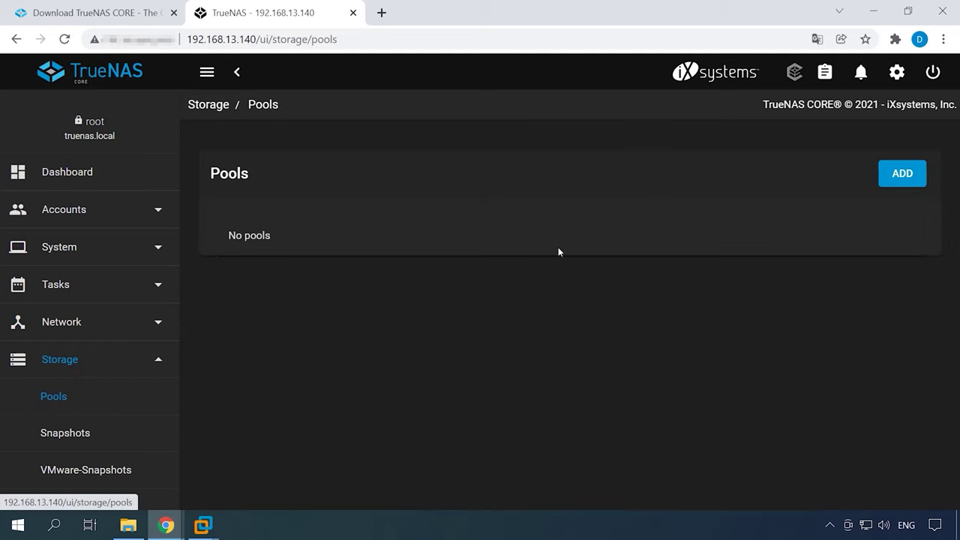
{"action": "left_click", "coordinate": [900, 180]}
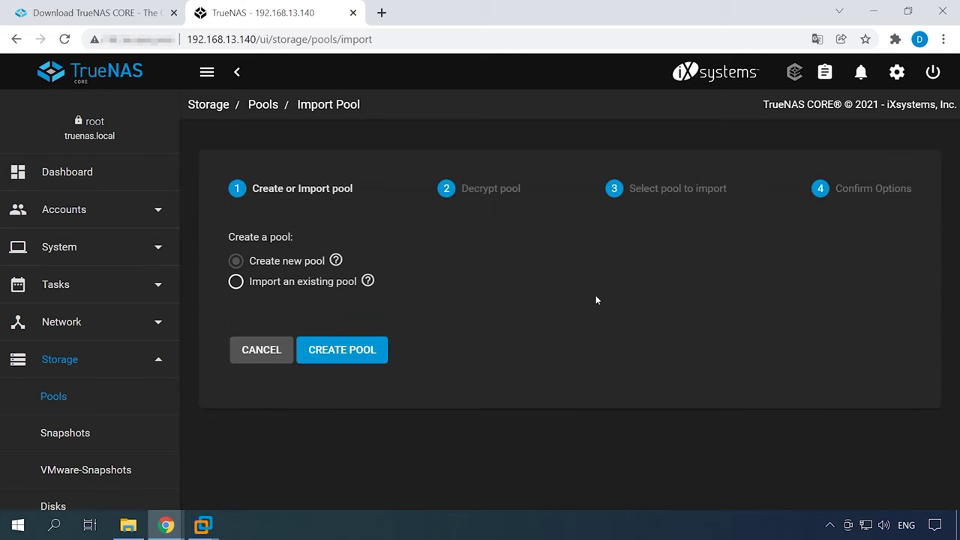
{"action": "left_click", "coordinate": [351, 357]}
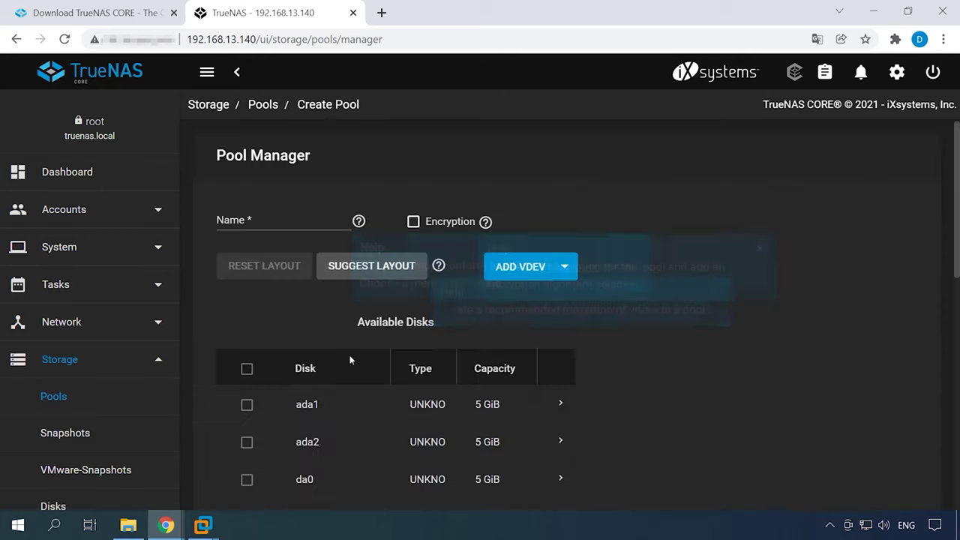
Step: Name the new pool rz5 and look over the available vdev types
{"action": "left_click", "coordinate": [238, 219]}
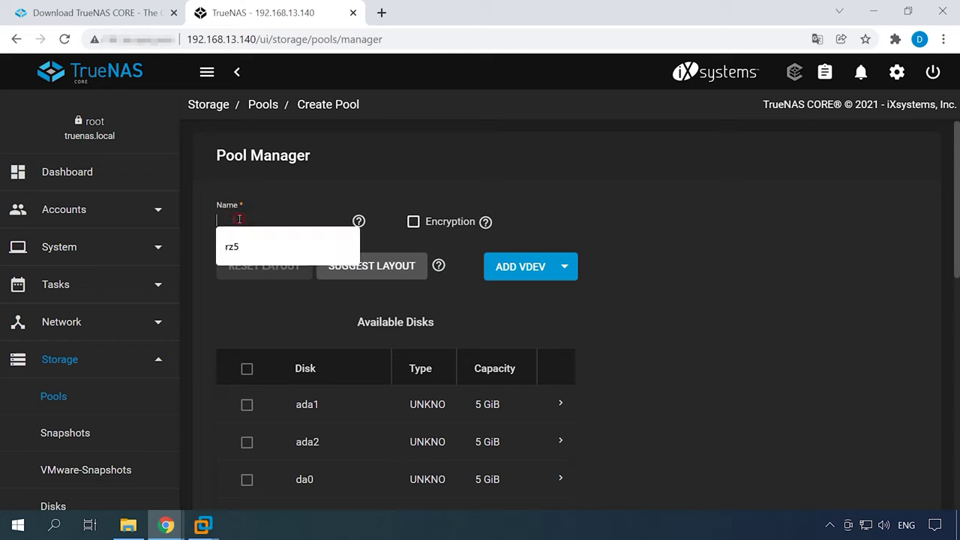
{"action": "left_click", "coordinate": [232, 243]}
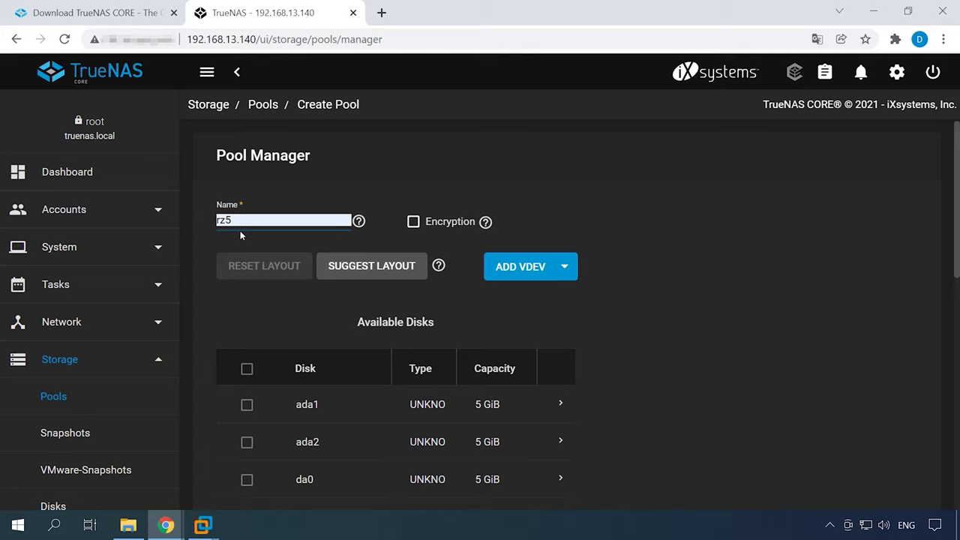
{"action": "left_click", "coordinate": [565, 273]}
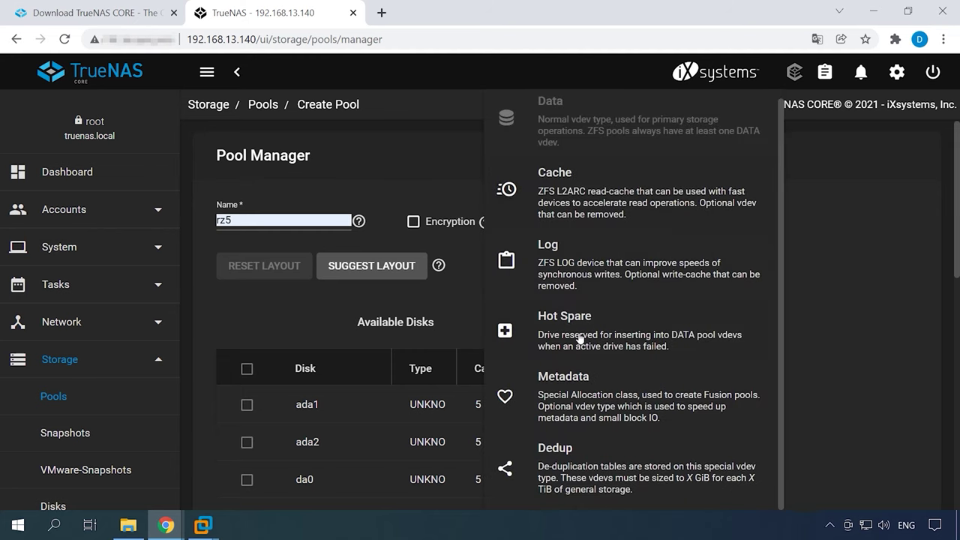
{"action": "left_click", "coordinate": [456, 286]}
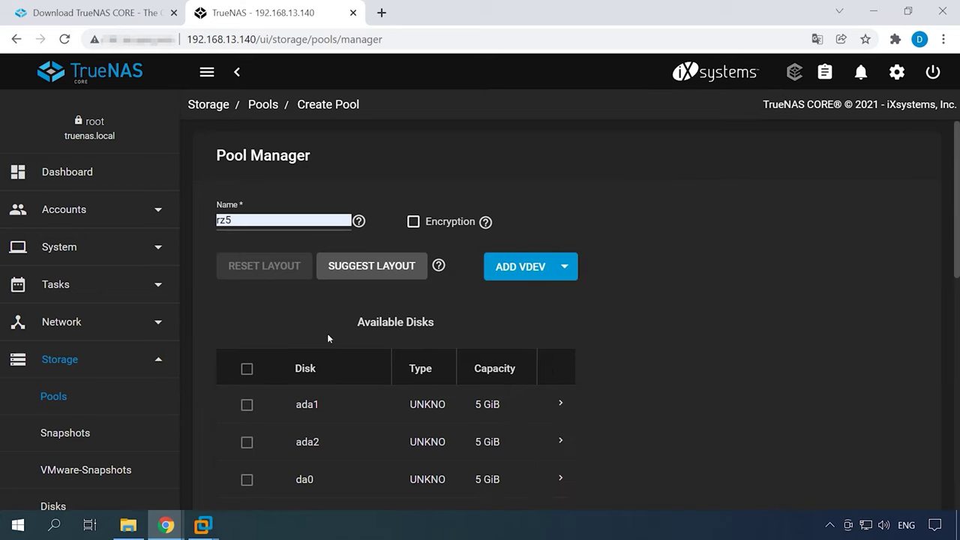
Step: Select disks ada1, ada2, da0 and da1 for the pool
{"action": "scroll", "coordinate": [269, 344], "scroll_direction": "down", "scroll_amount": 1}
{"action": "left_click", "coordinate": [247, 329]}
{"action": "left_click", "coordinate": [247, 366]}
{"action": "left_click", "coordinate": [247, 404]}
{"action": "left_click", "coordinate": [246, 442]}
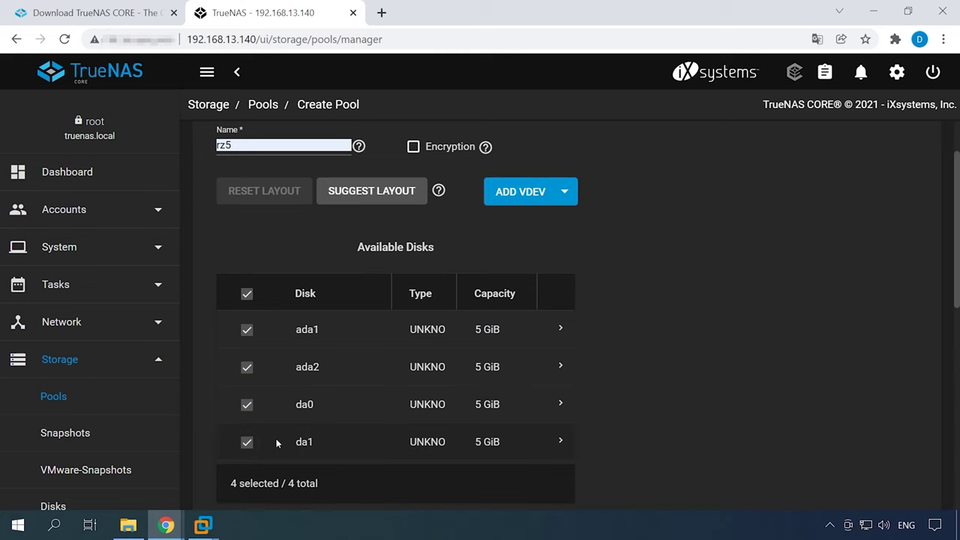
{"action": "scroll", "coordinate": [276, 441], "scroll_direction": "down", "scroll_amount": 2}
{"action": "scroll", "coordinate": [275, 440], "scroll_direction": "down", "scroll_amount": 1}
{"action": "scroll", "coordinate": [275, 441], "scroll_direction": "down", "scroll_amount": 1}
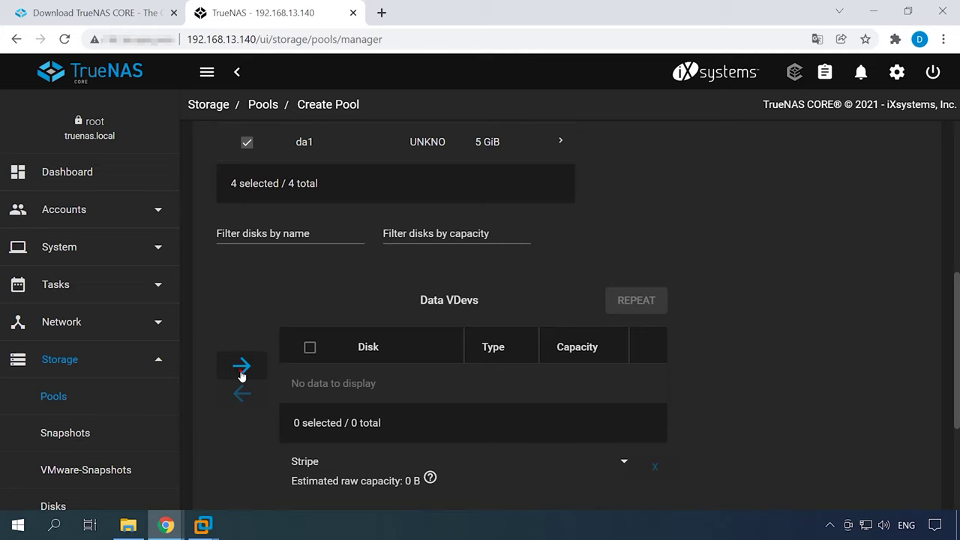
Step: Put all four disks into a Raid-z2 data vdev (6 GiB estimated) and create pool rz5
{"action": "left_click", "coordinate": [240, 369]}
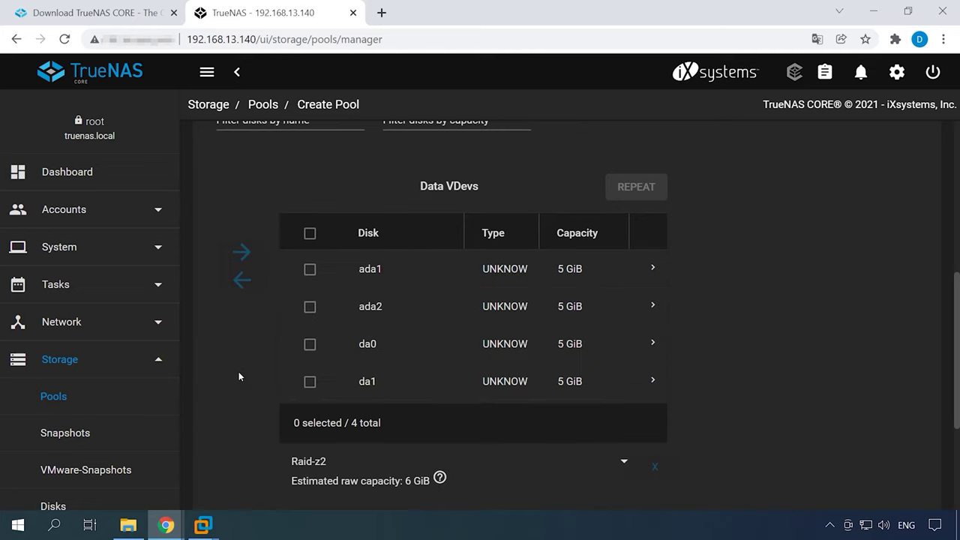
{"action": "left_click", "coordinate": [309, 234]}
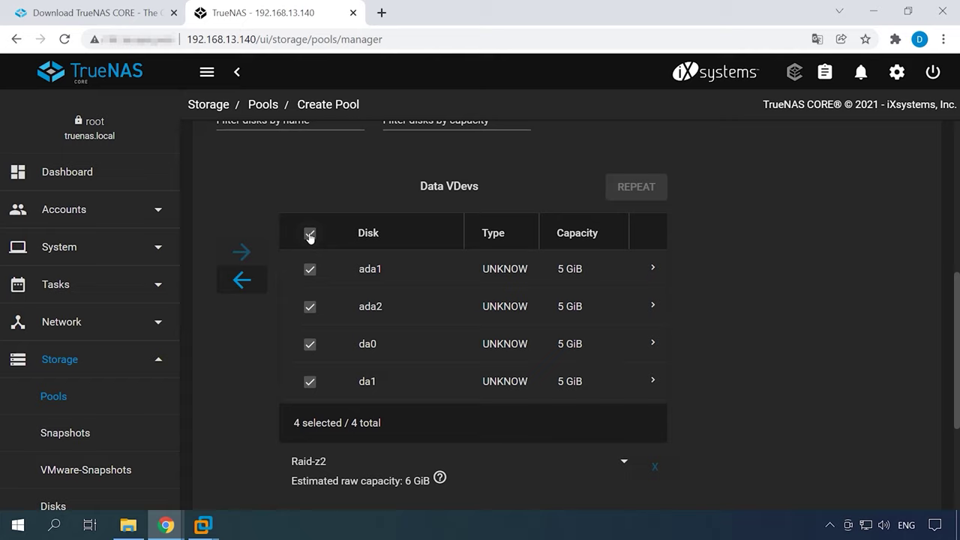
{"action": "left_click", "coordinate": [625, 465]}
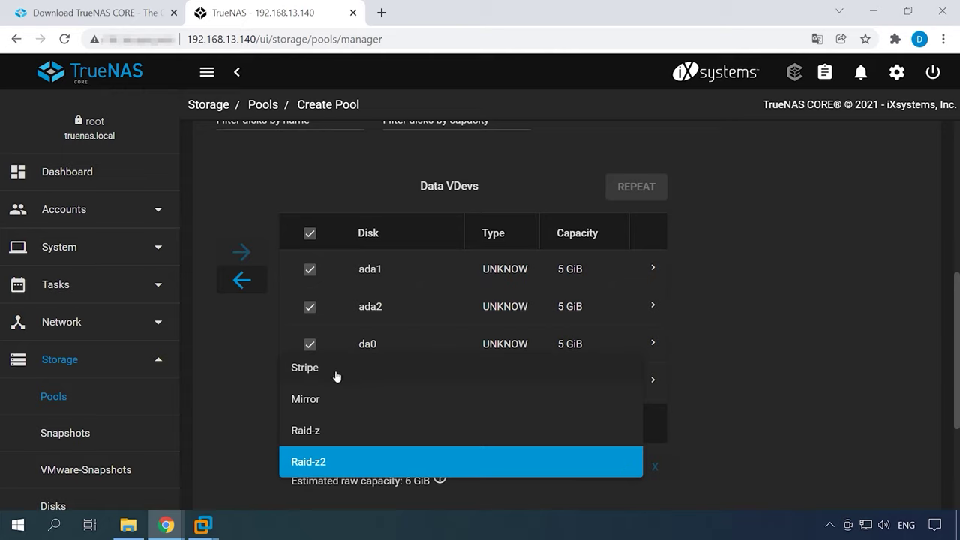
{"action": "left_click", "coordinate": [340, 454]}
{"action": "scroll", "coordinate": [554, 494], "scroll_direction": "down", "scroll_amount": 1}
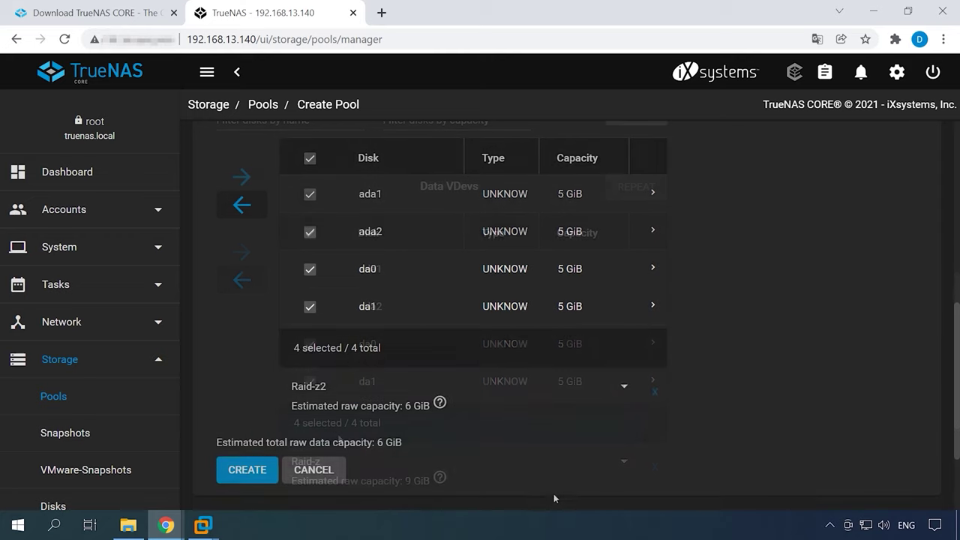
{"action": "left_click", "coordinate": [250, 475]}
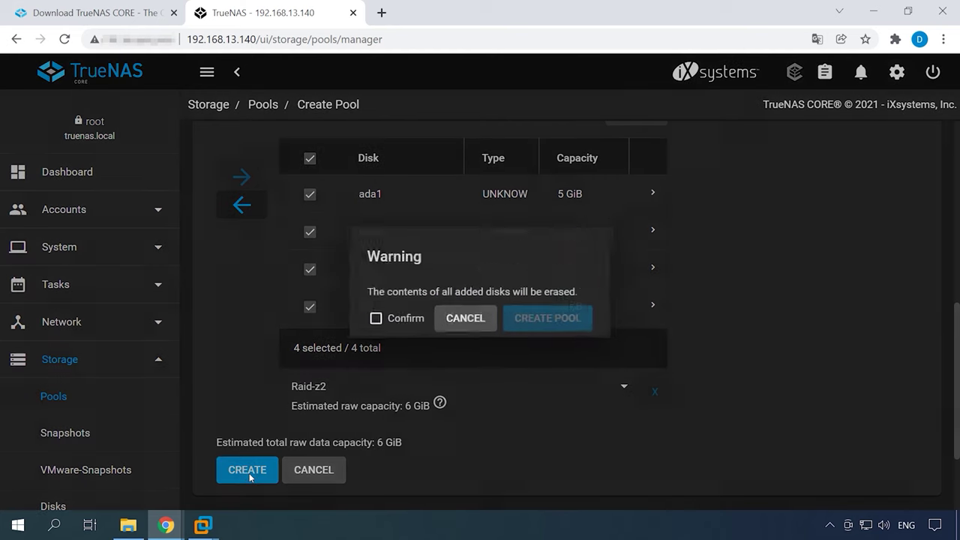
Step: Confirm the disk-erase warning and build the RAID-Z2 pool rz5
{"action": "left_click", "coordinate": [379, 320]}
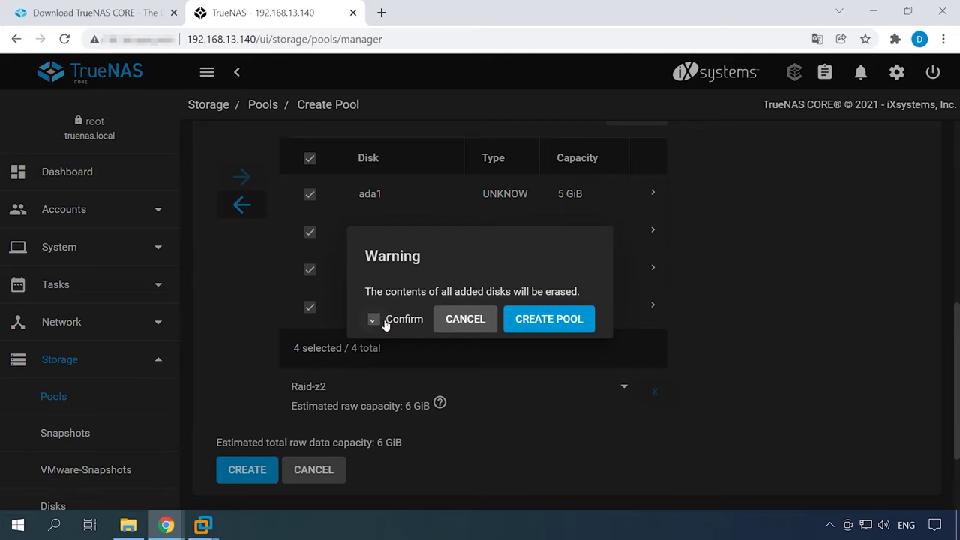
{"action": "left_click", "coordinate": [549, 322]}
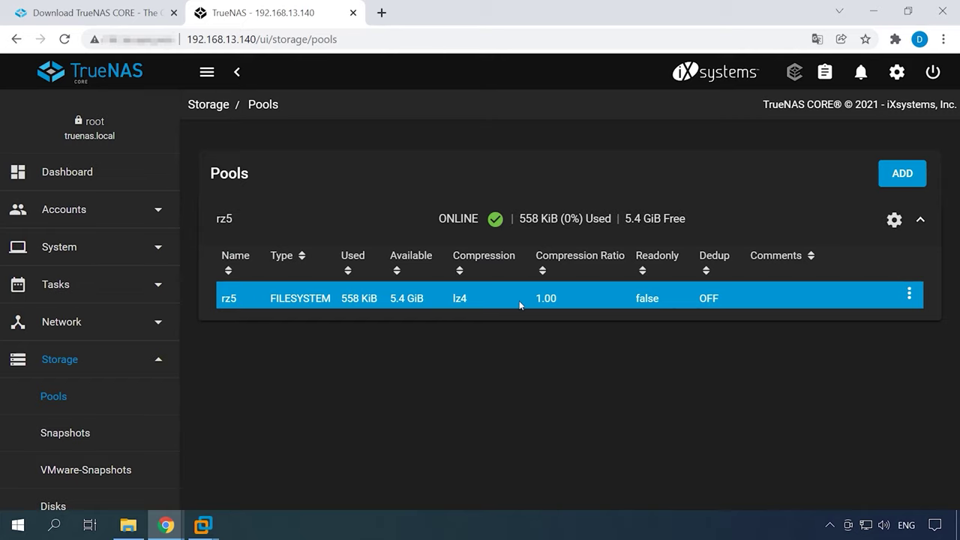
{"action": "left_click", "coordinate": [910, 297]}
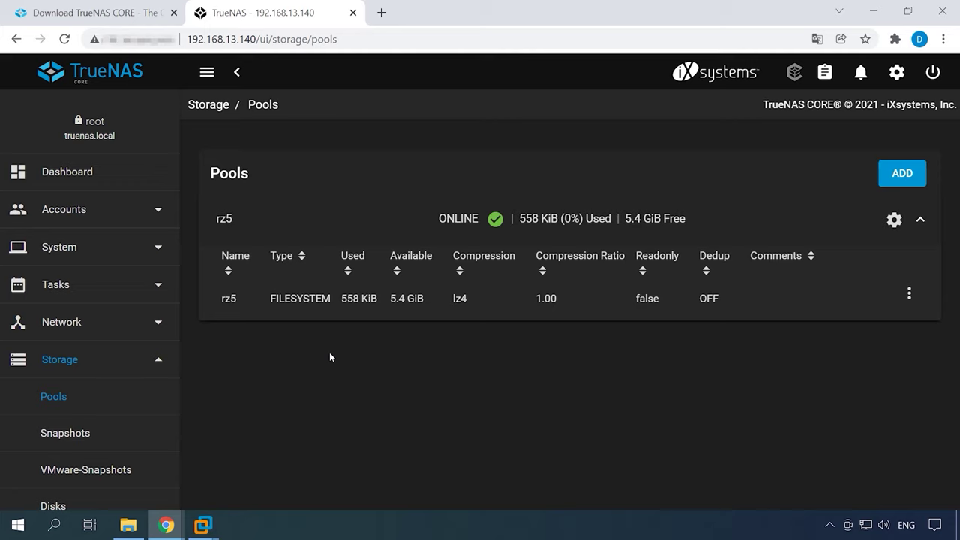
Step: Go to Accounts > Users, dismiss the built-in users note, and start a new user
{"action": "left_click", "coordinate": [78, 216]}
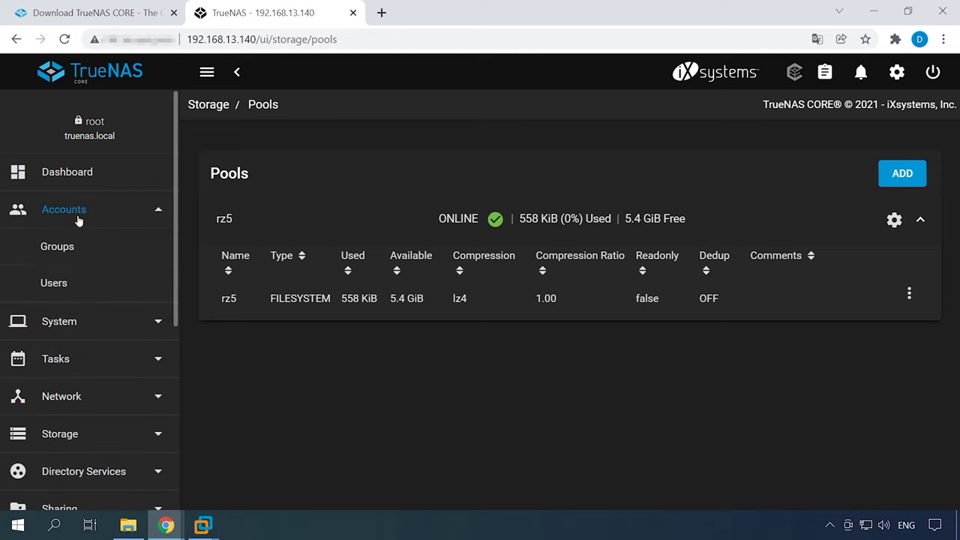
{"action": "left_click", "coordinate": [57, 291]}
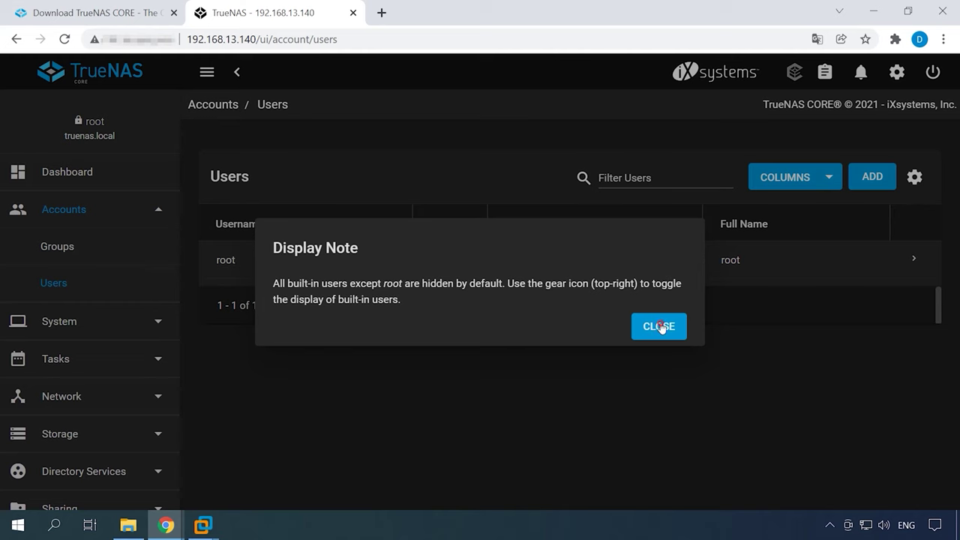
{"action": "left_click", "coordinate": [662, 327]}
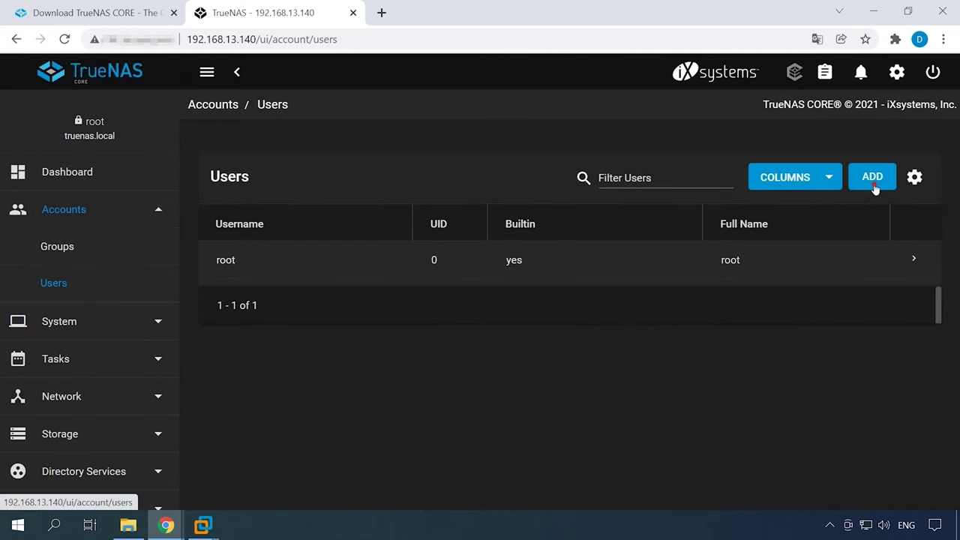
{"action": "left_click", "coordinate": [874, 186]}
{"action": "left_click", "coordinate": [244, 183]}
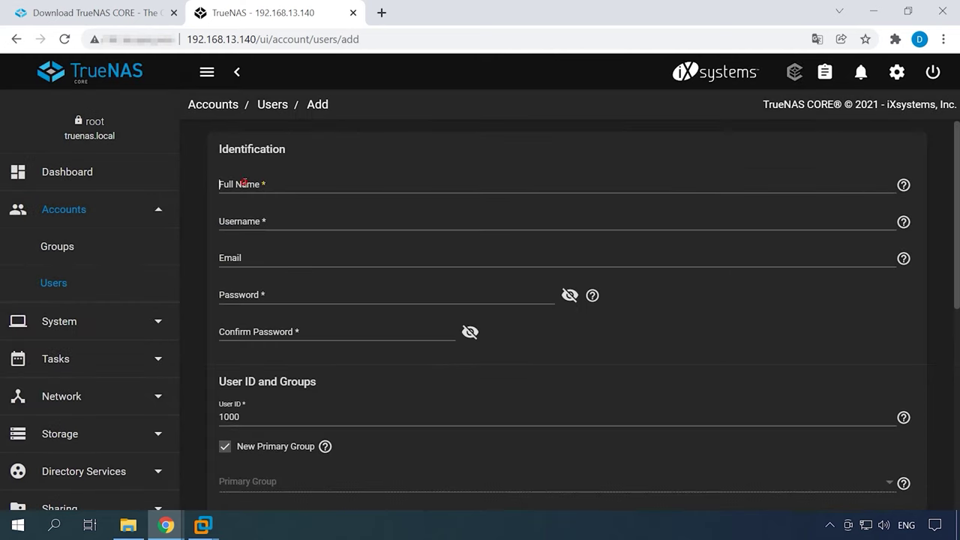
Step: Create user demo with a confirmed password and Microsoft Account enabled
{"action": "type", "text": "demo"}
{"action": "key", "text": "Tab"}
{"action": "key", "text": "Tab"}
{"action": "left_click", "coordinate": [286, 292]}
{"action": "type", "text": "123456"}
{"action": "left_click", "coordinate": [278, 324]}
{"action": "type", "text": "123456"}
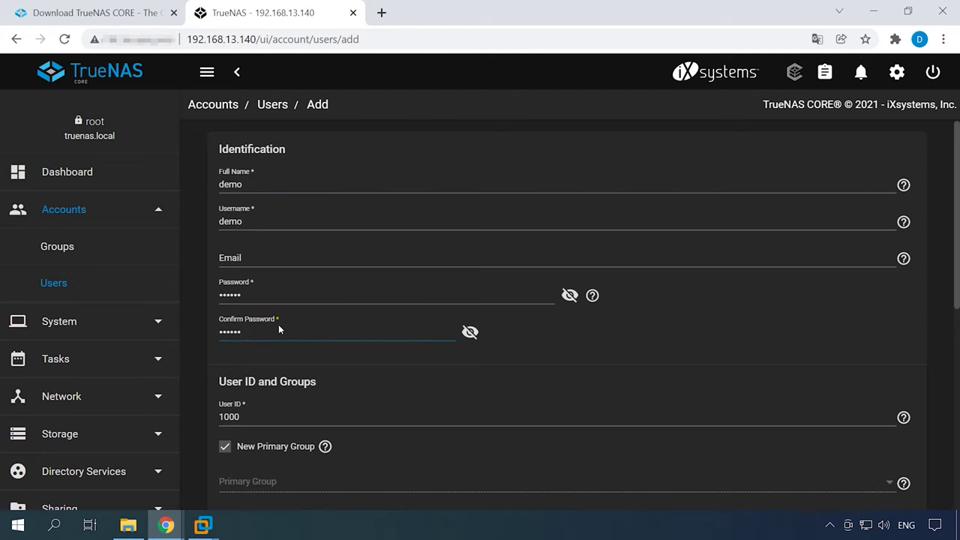
{"action": "scroll", "coordinate": [377, 336], "scroll_direction": "down", "scroll_amount": 5}
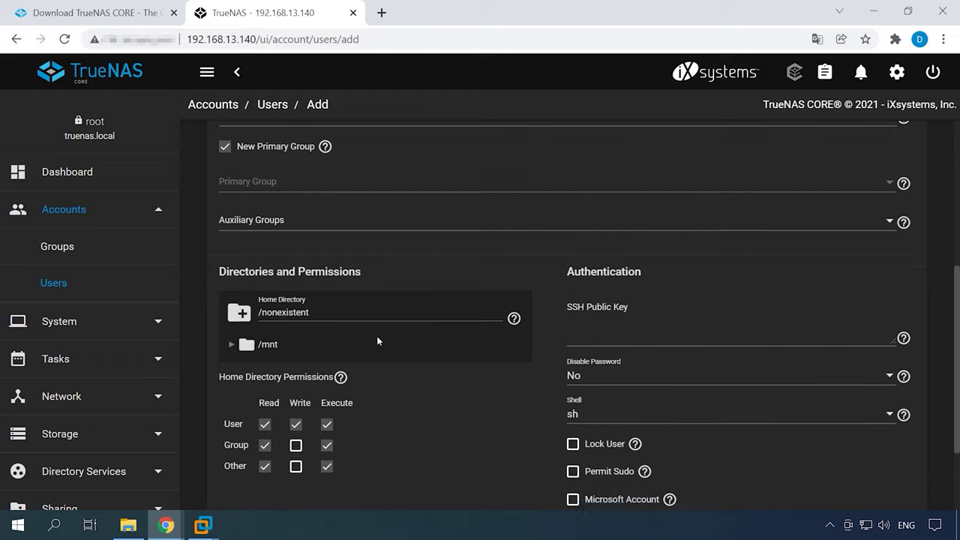
{"action": "scroll", "coordinate": [382, 336], "scroll_direction": "down", "scroll_amount": 1}
{"action": "left_click", "coordinate": [572, 381]}
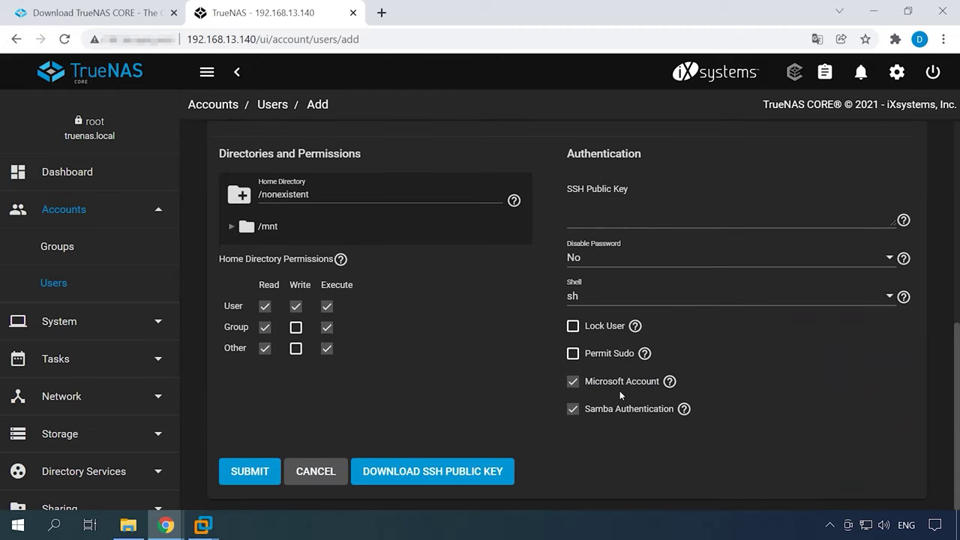
{"action": "left_click", "coordinate": [250, 475]}
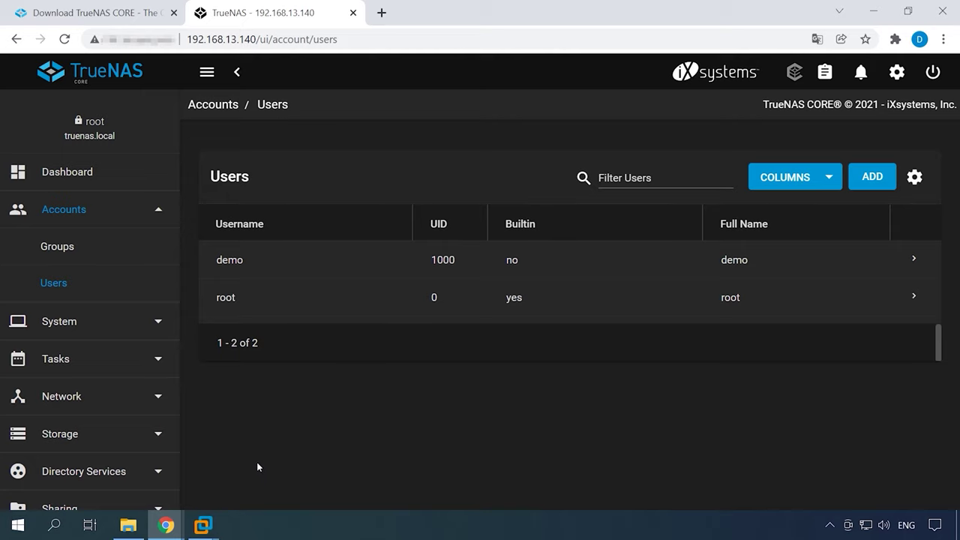
{"action": "left_click", "coordinate": [81, 433]}
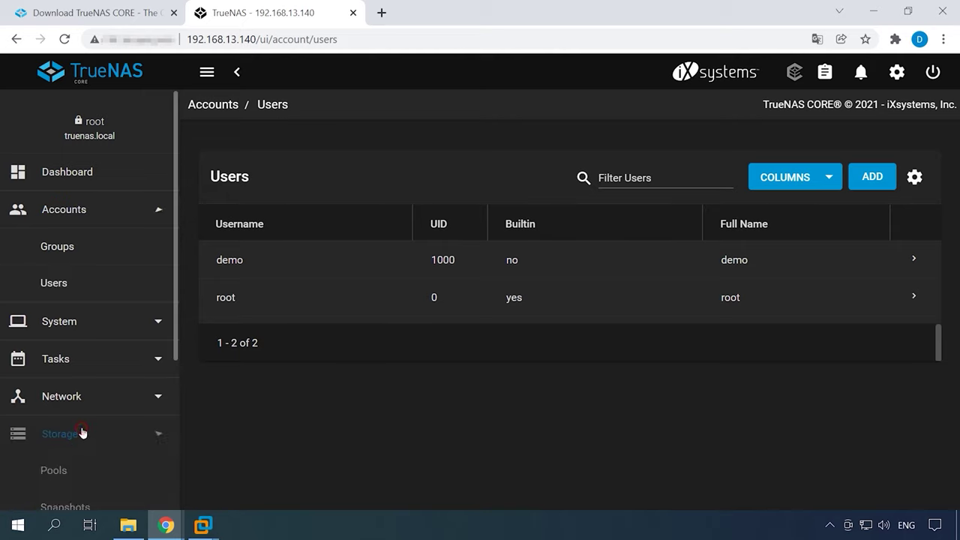
Step: From Storage > Pools, add a dataset r5data under the rz5 pool
{"action": "left_click", "coordinate": [75, 405]}
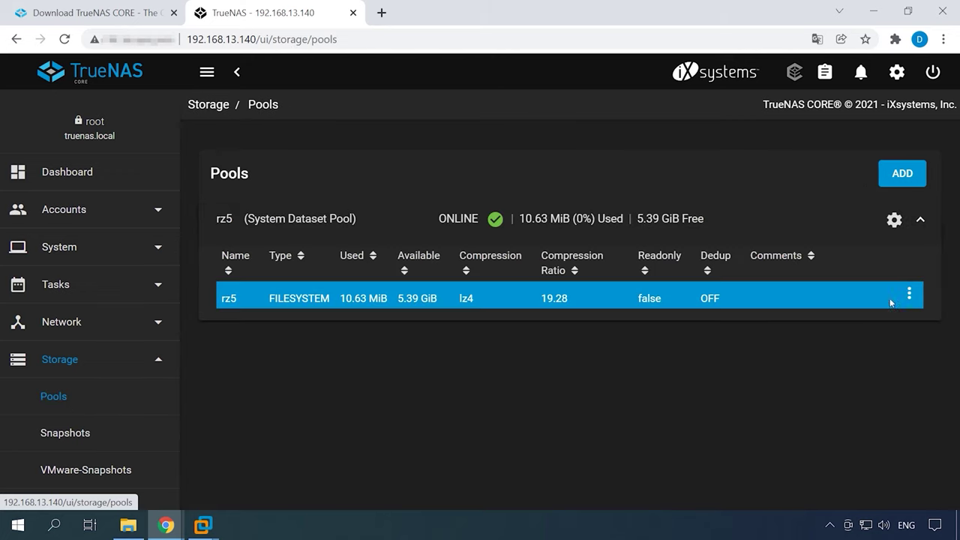
{"action": "left_click", "coordinate": [910, 295]}
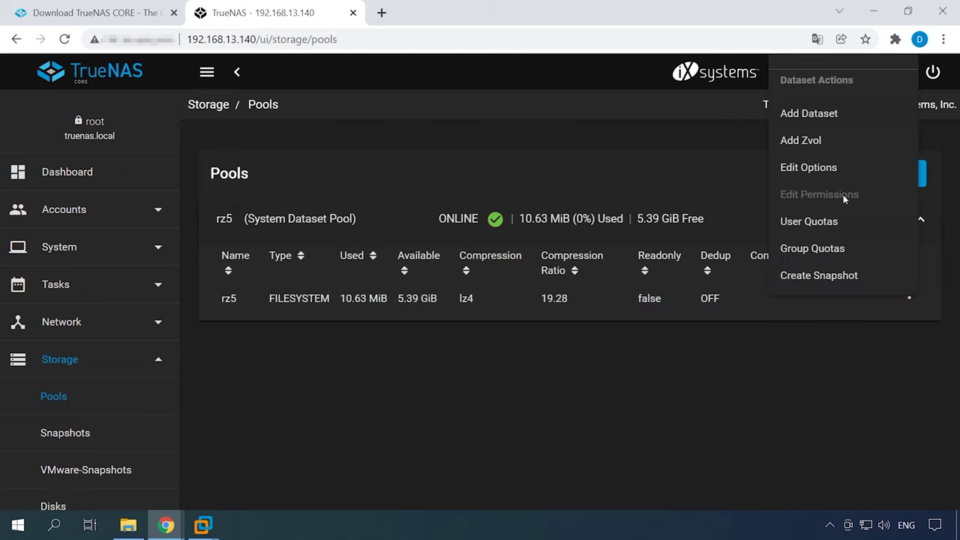
{"action": "left_click", "coordinate": [813, 120]}
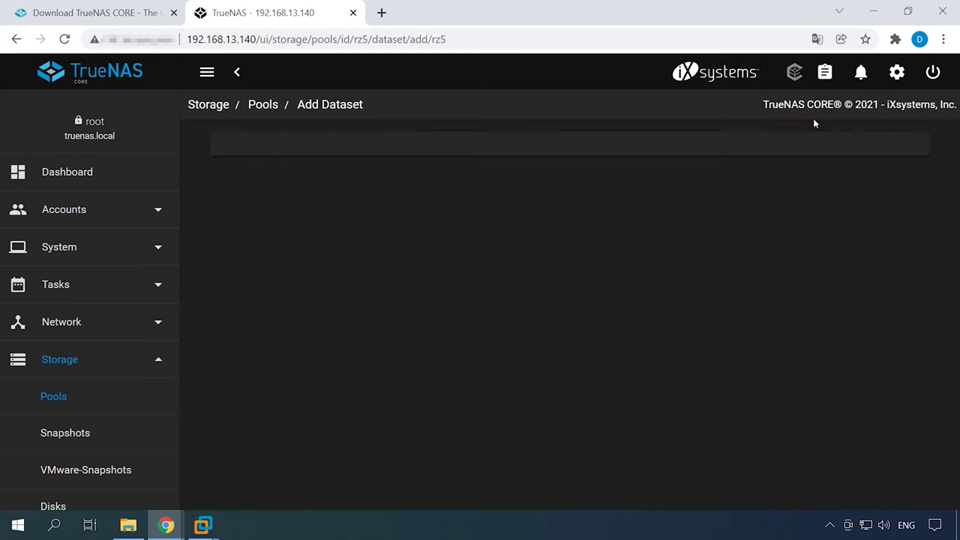
{"action": "left_click", "coordinate": [254, 185]}
{"action": "type", "text": "r5data"}
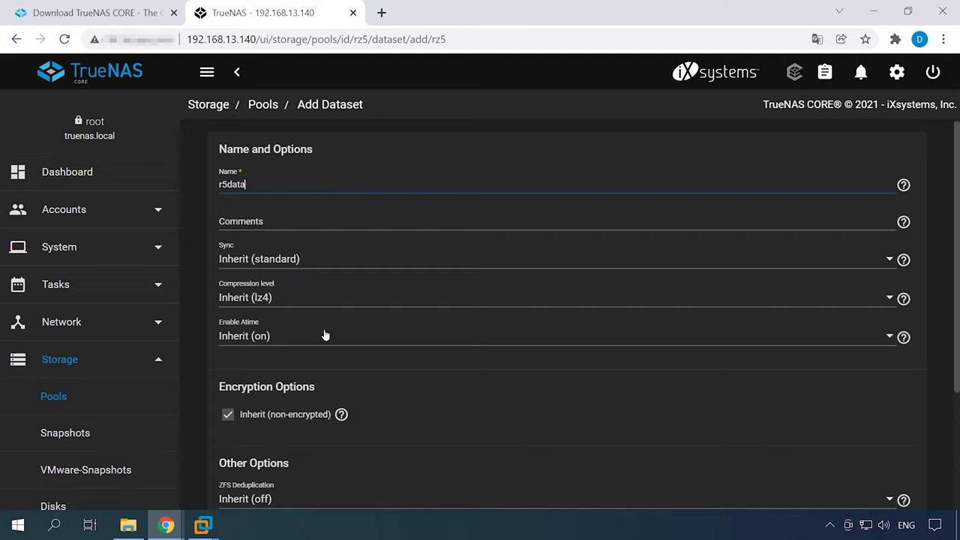
{"action": "scroll", "coordinate": [324, 335], "scroll_direction": "down", "scroll_amount": 3}
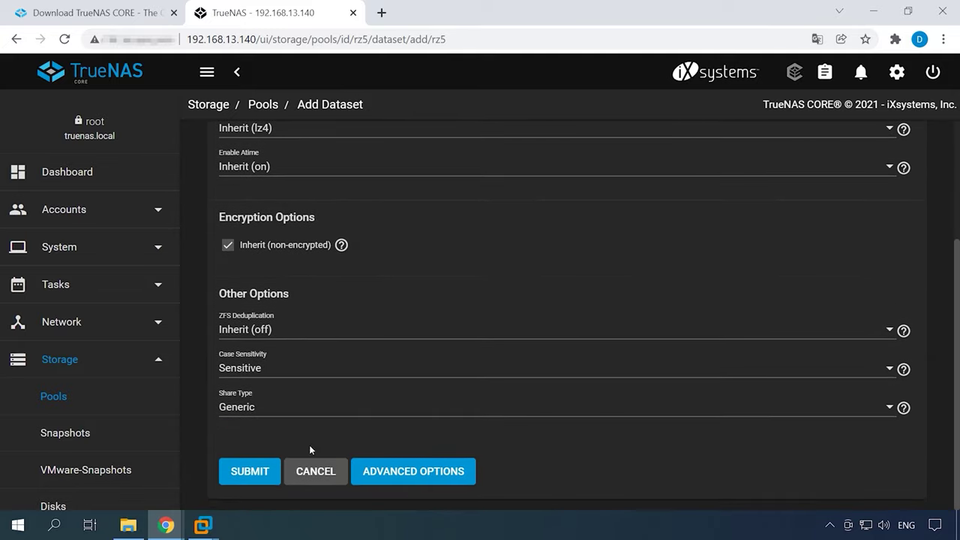
{"action": "left_click", "coordinate": [251, 472]}
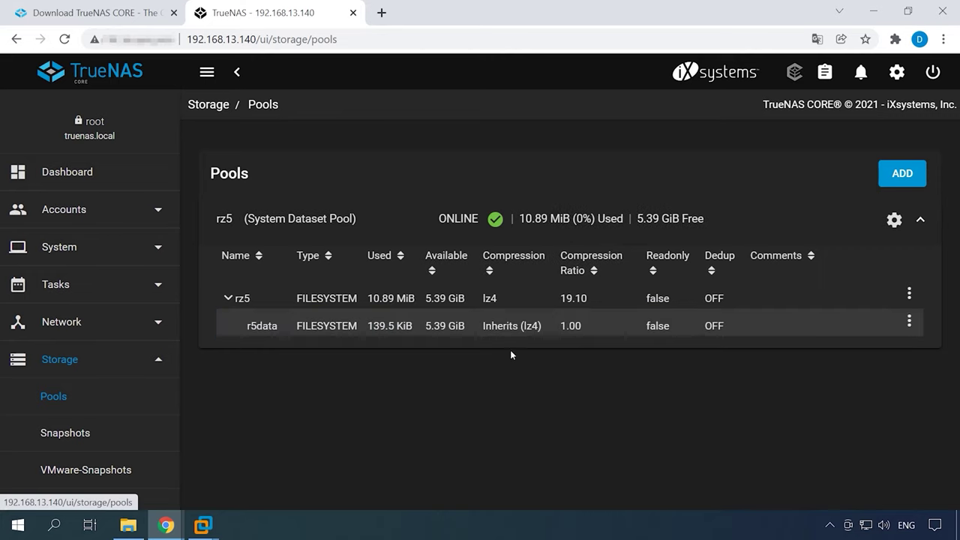
Step: Add child dataset rzdata inside r5data and expand r5data to show it
{"action": "left_click", "coordinate": [245, 330]}
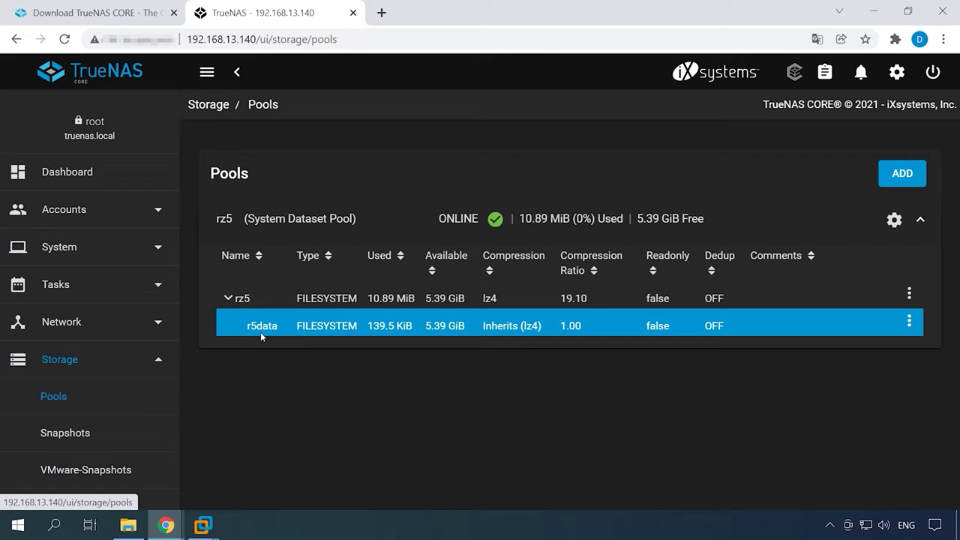
{"action": "left_click", "coordinate": [910, 323]}
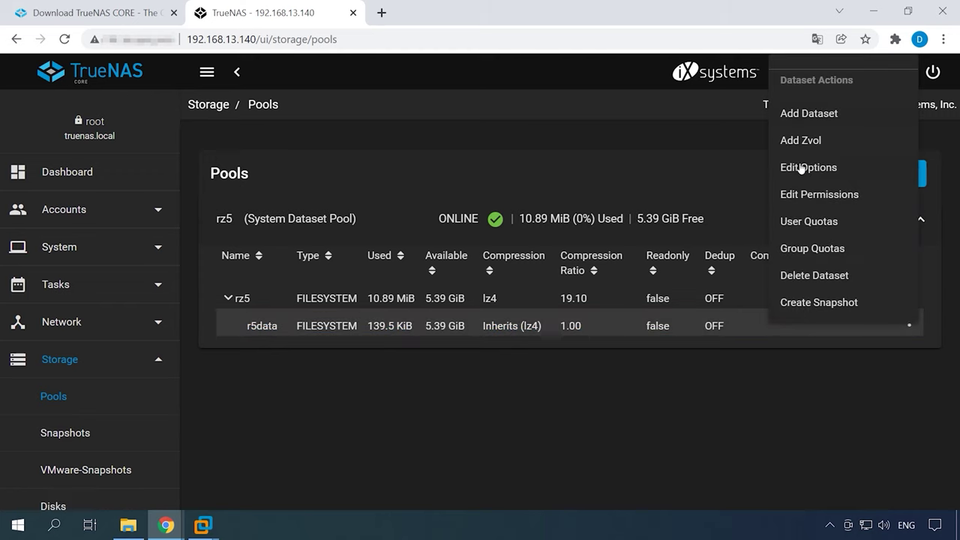
{"action": "left_click", "coordinate": [822, 120]}
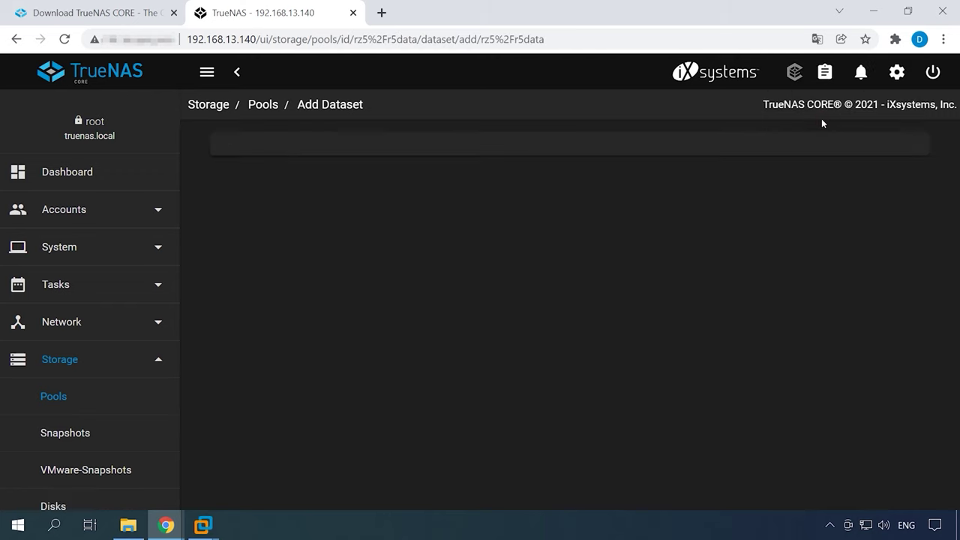
{"action": "left_click", "coordinate": [260, 191]}
{"action": "type", "text": "rzdata"}
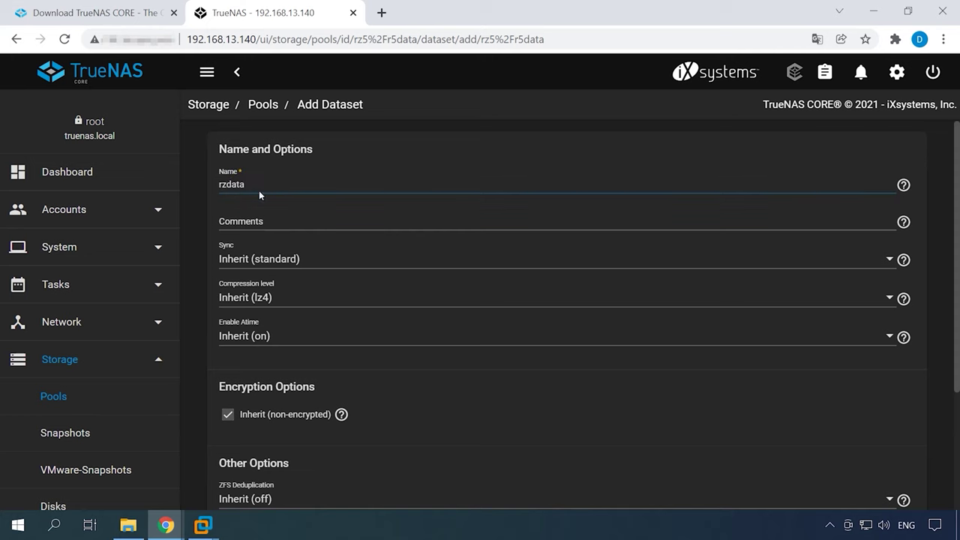
{"action": "scroll", "coordinate": [264, 315], "scroll_direction": "down", "scroll_amount": 3}
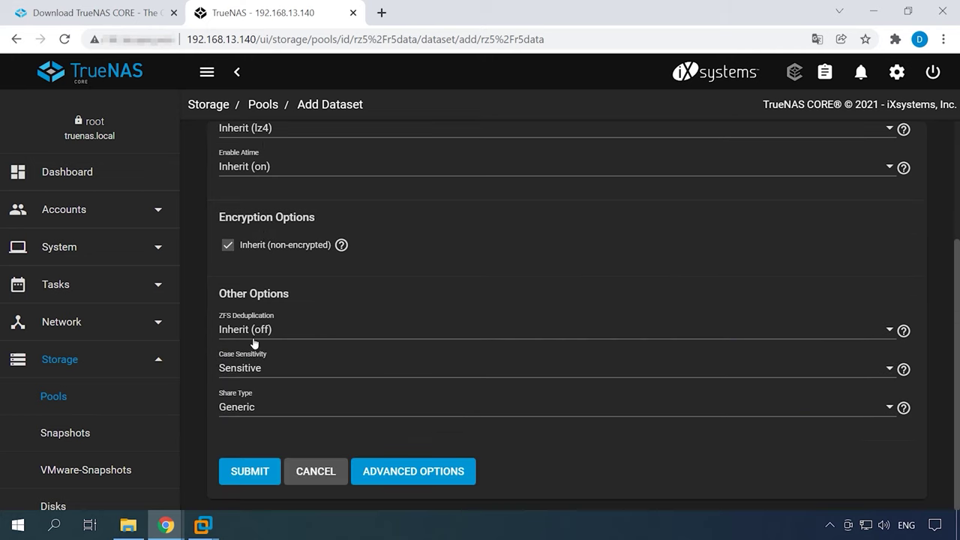
{"action": "left_click", "coordinate": [247, 477]}
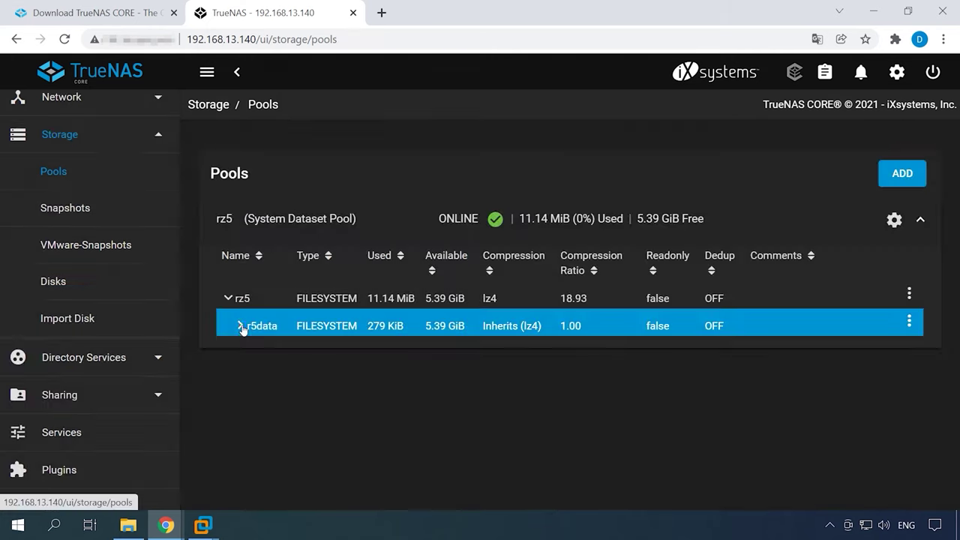
{"action": "left_click", "coordinate": [240, 326]}
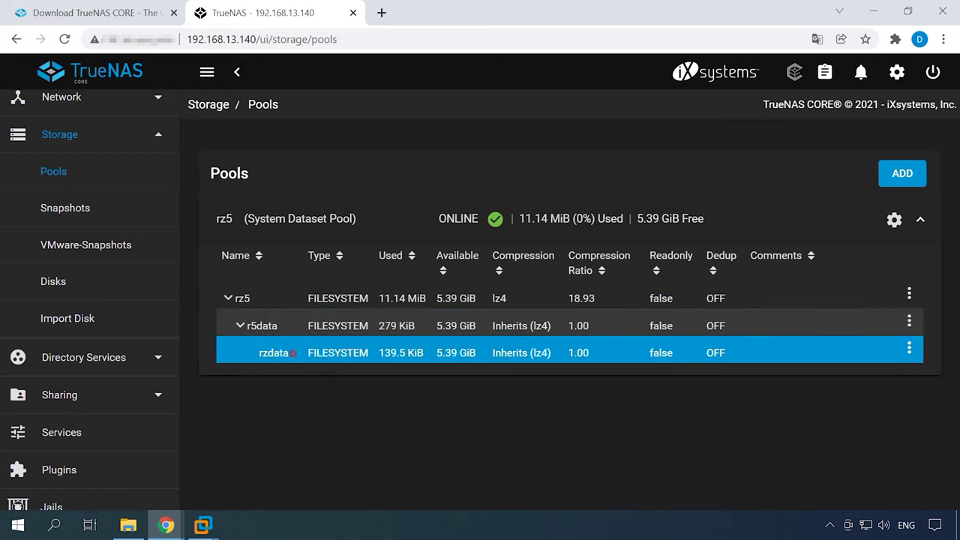
Step: In rzdata's permissions editor, choose demo as both owner user and group
{"action": "left_click", "coordinate": [909, 348]}
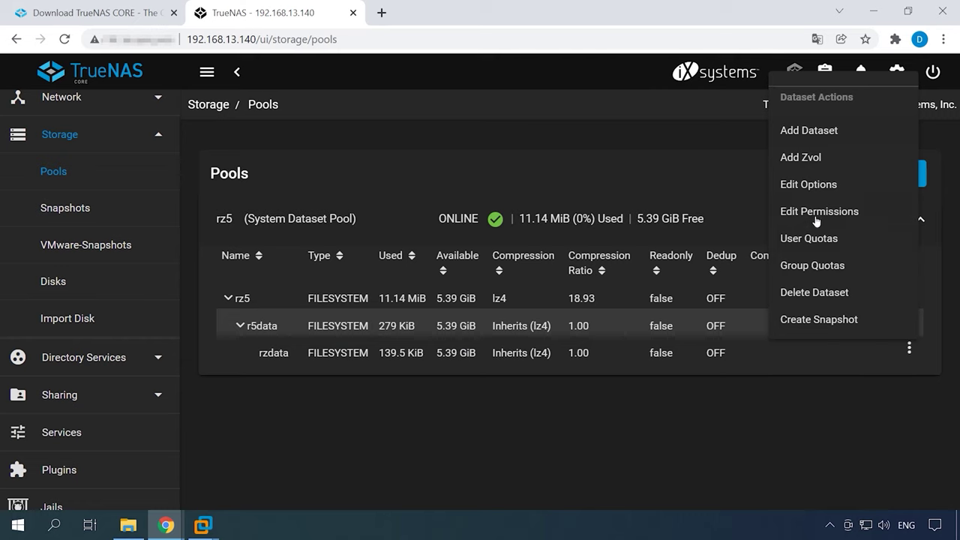
{"action": "left_click", "coordinate": [815, 213]}
{"action": "left_click", "coordinate": [401, 265]}
{"action": "scroll", "coordinate": [450, 405], "scroll_direction": "down", "scroll_amount": 10}
{"action": "scroll", "coordinate": [459, 441], "scroll_direction": "down", "scroll_amount": 2}
{"action": "left_click", "coordinate": [417, 451]}
{"action": "left_click", "coordinate": [400, 330]}
{"action": "scroll", "coordinate": [424, 317], "scroll_direction": "down", "scroll_amount": 10}
{"action": "scroll", "coordinate": [426, 315], "scroll_direction": "down", "scroll_amount": 2}
{"action": "left_click", "coordinate": [425, 317]}
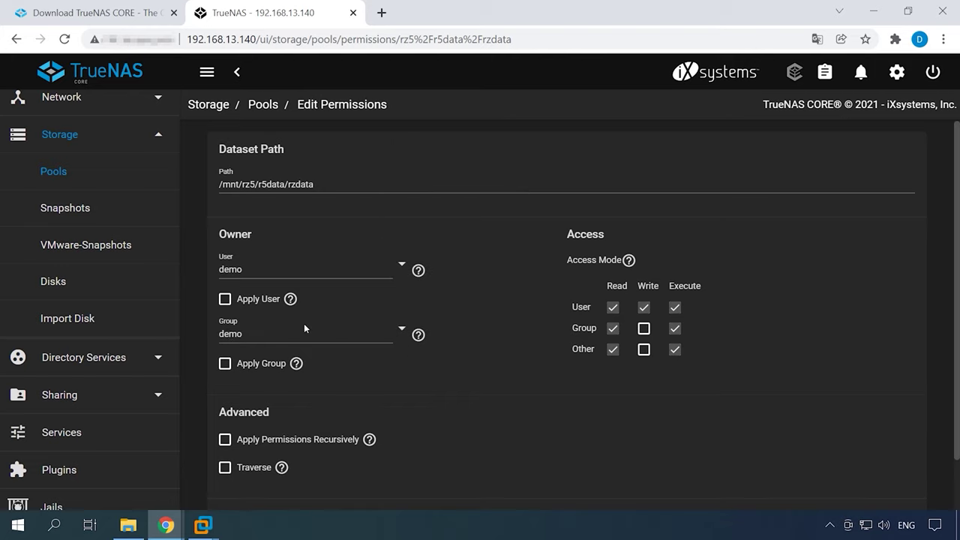
Step: Tick Apply User and Apply Group and save rzdata's permissions
{"action": "left_click", "coordinate": [228, 301]}
{"action": "left_click", "coordinate": [226, 365]}
{"action": "scroll", "coordinate": [375, 443], "scroll_direction": "down", "scroll_amount": 1}
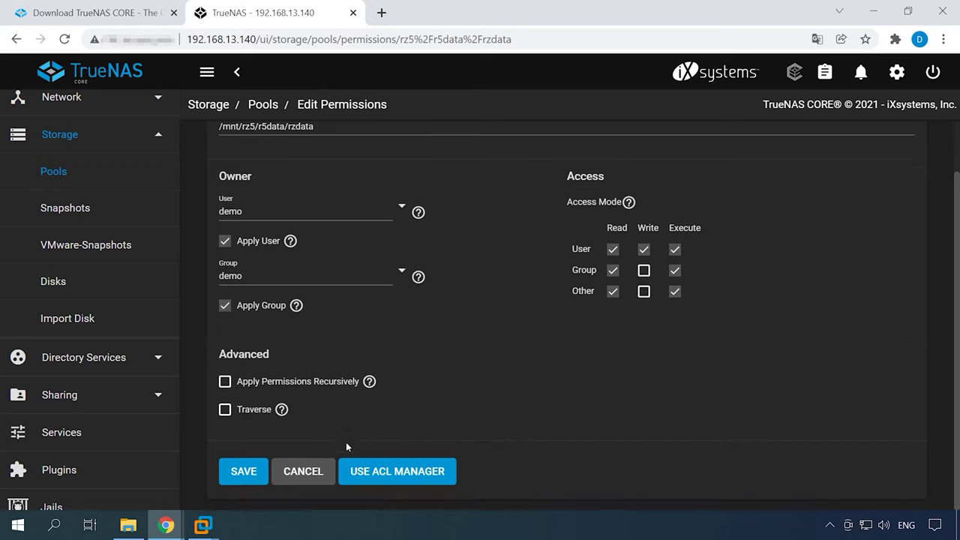
{"action": "left_click", "coordinate": [243, 473]}
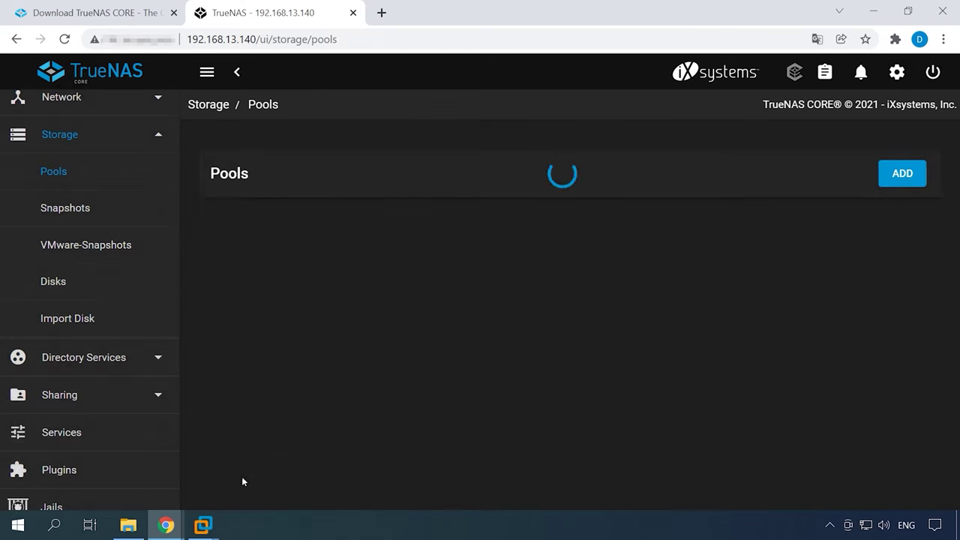
{"action": "left_click", "coordinate": [77, 361]}
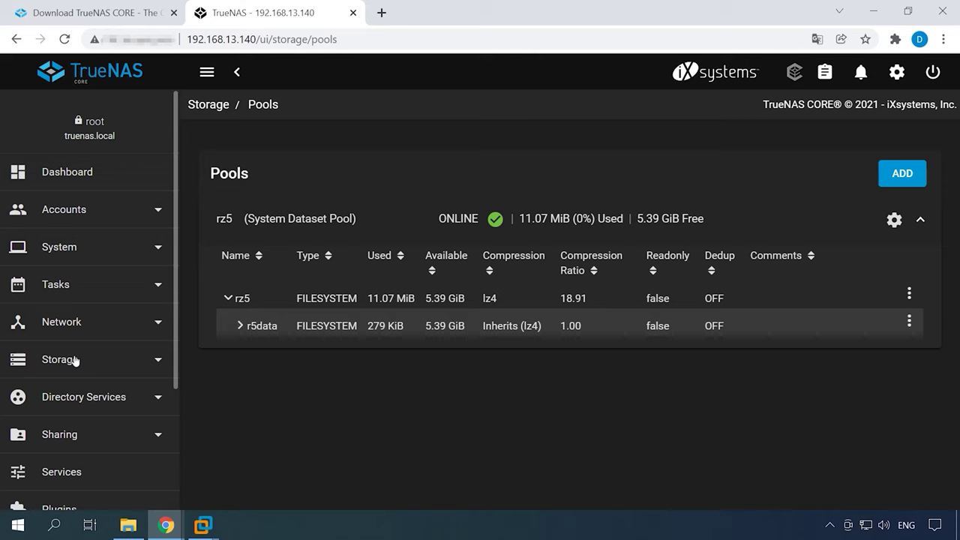
Step: Add an SMB share for /mnt/rz5/r5data/rzdata and enable the SMB service
{"action": "left_click", "coordinate": [65, 438]}
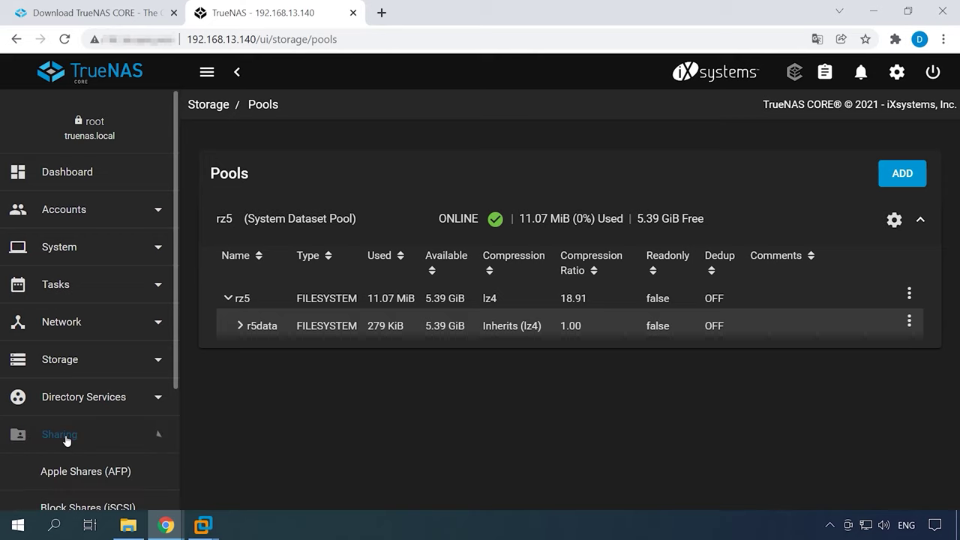
{"action": "scroll", "coordinate": [65, 438], "scroll_direction": "down", "scroll_amount": 3}
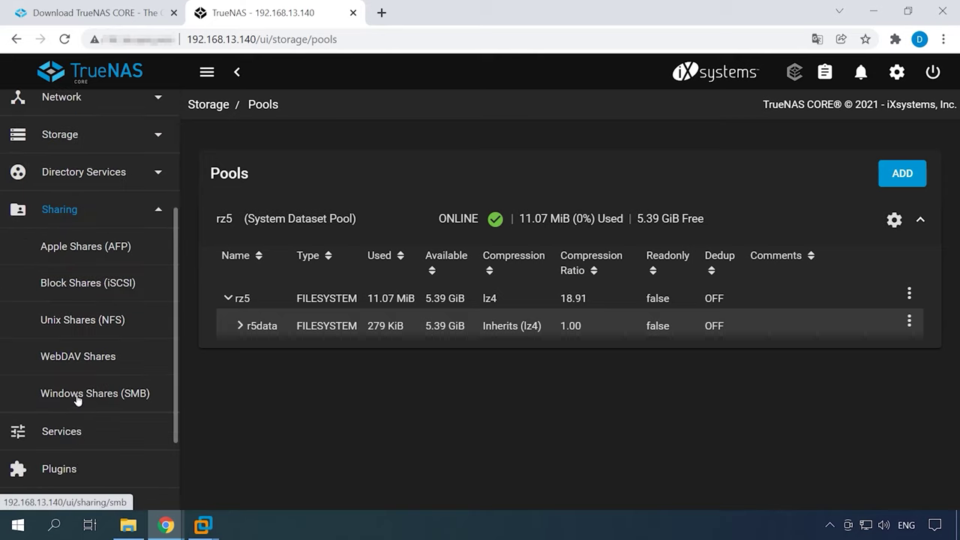
{"action": "left_click", "coordinate": [100, 399]}
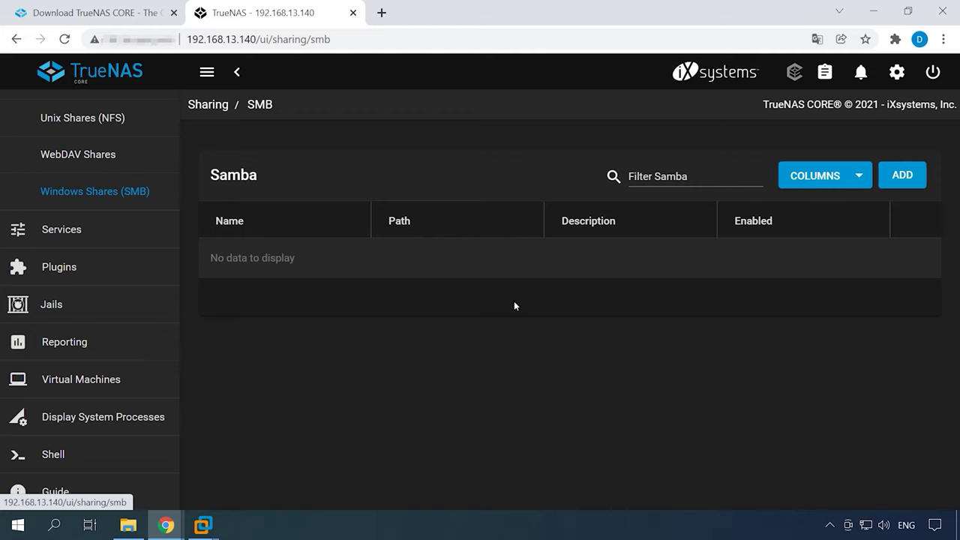
{"action": "left_click", "coordinate": [915, 179]}
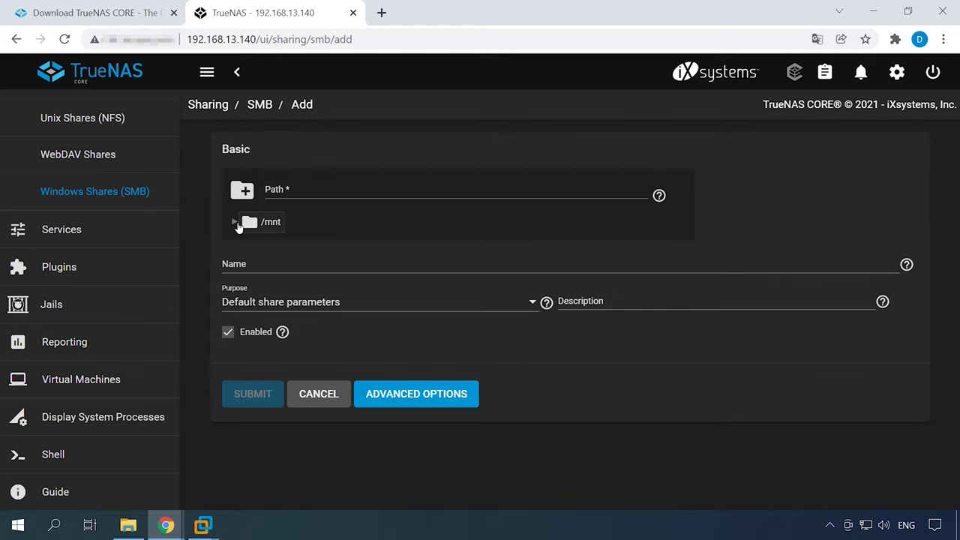
{"action": "left_click", "coordinate": [234, 222]}
{"action": "left_click", "coordinate": [249, 245]}
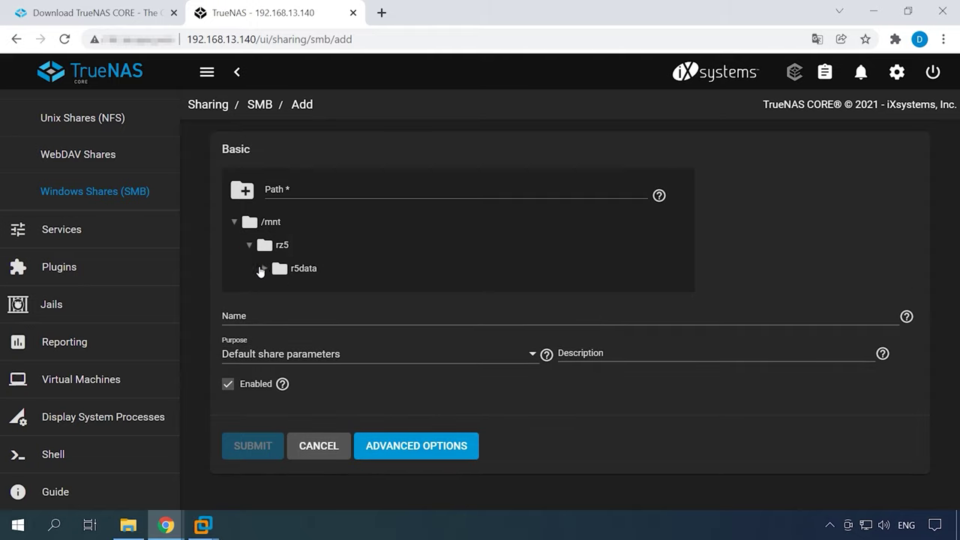
{"action": "left_click", "coordinate": [263, 267]}
{"action": "left_click", "coordinate": [326, 298]}
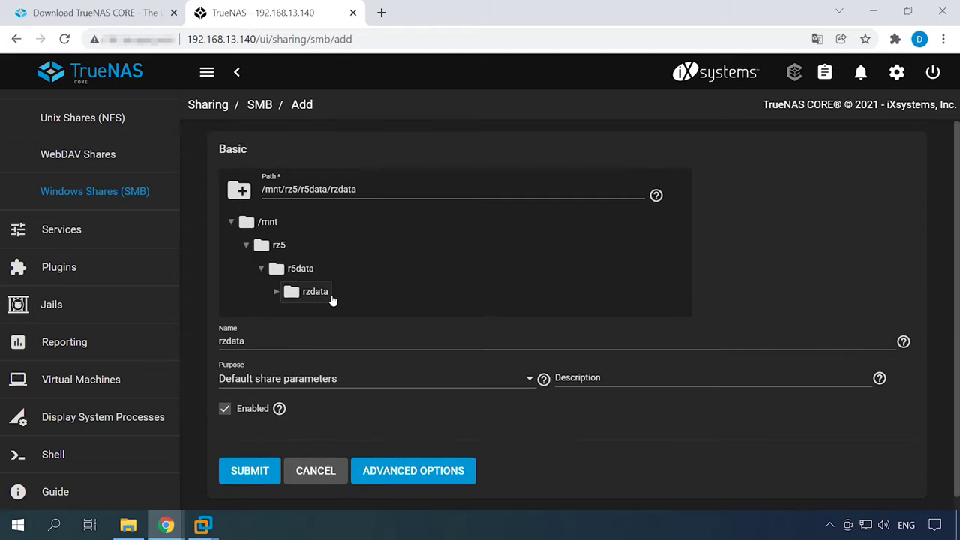
{"action": "left_click", "coordinate": [254, 480]}
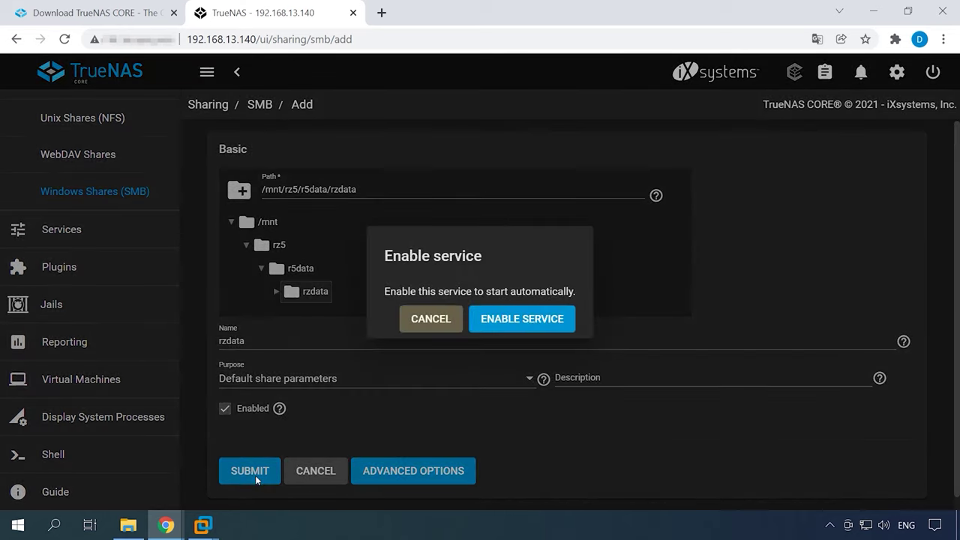
{"action": "left_click", "coordinate": [531, 324]}
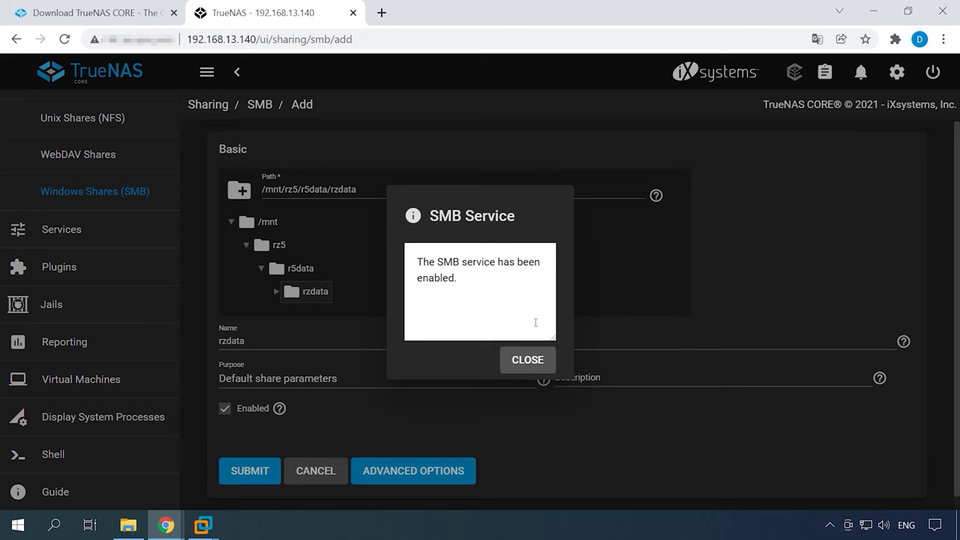
{"action": "left_click", "coordinate": [516, 363]}
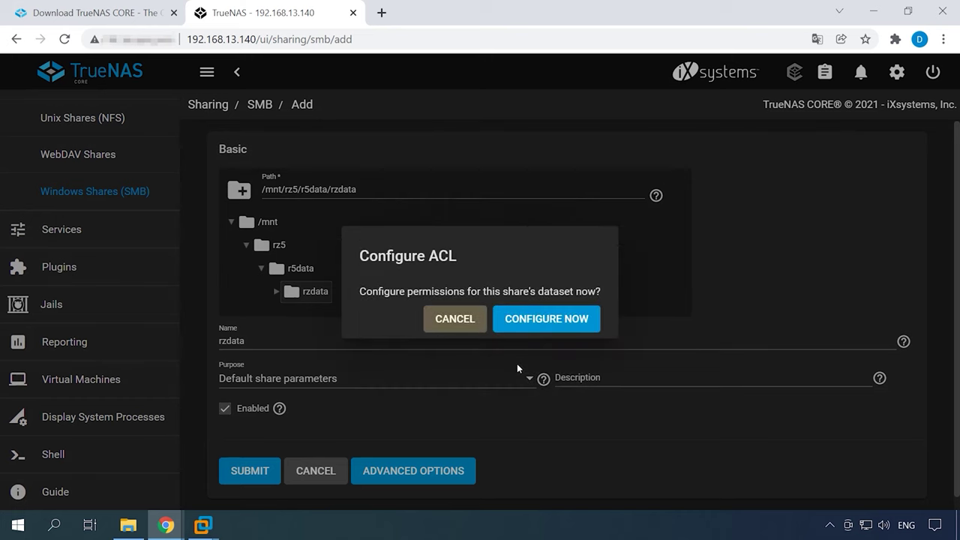
Step: Configure rzdata's ACL now using the RESTRICTED preset and save it
{"action": "left_click", "coordinate": [549, 321]}
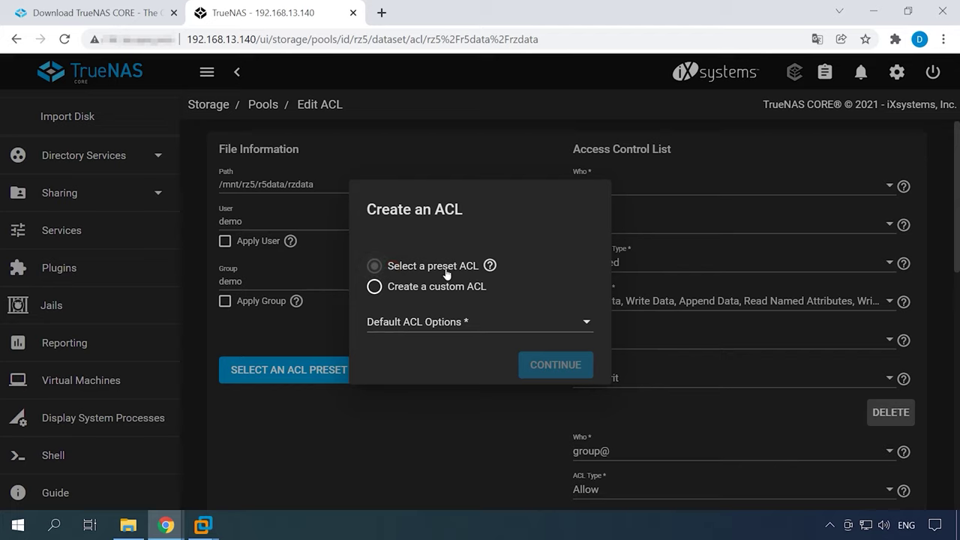
{"action": "left_click", "coordinate": [585, 323]}
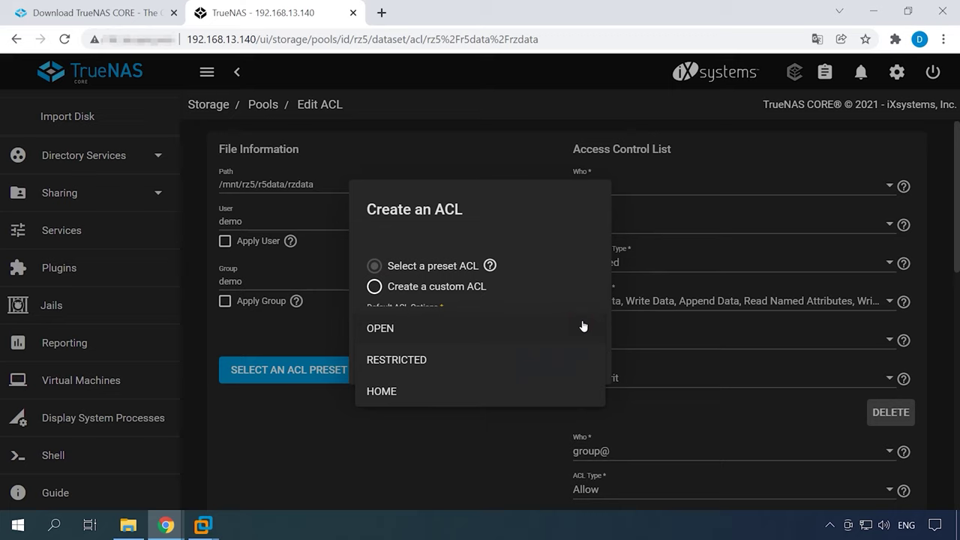
{"action": "left_click", "coordinate": [401, 364]}
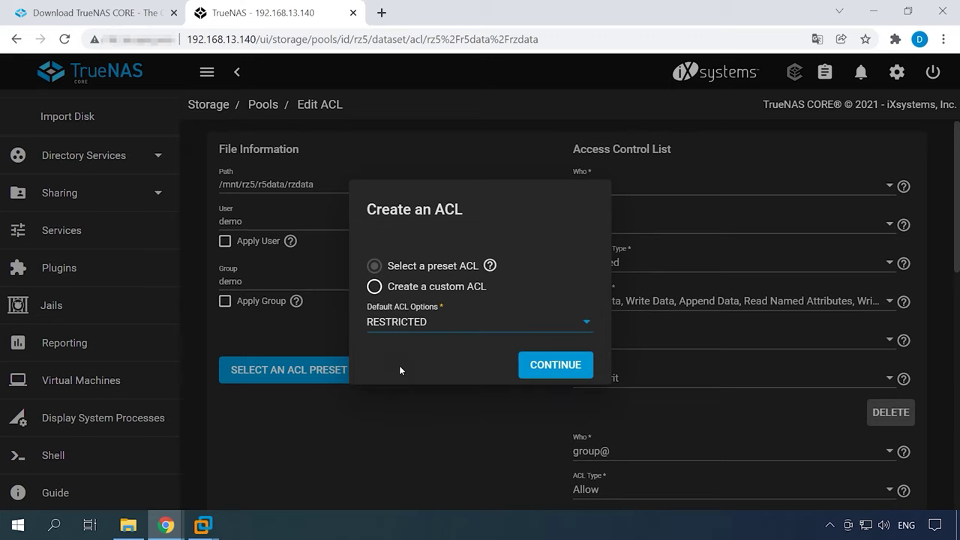
{"action": "left_click", "coordinate": [555, 365]}
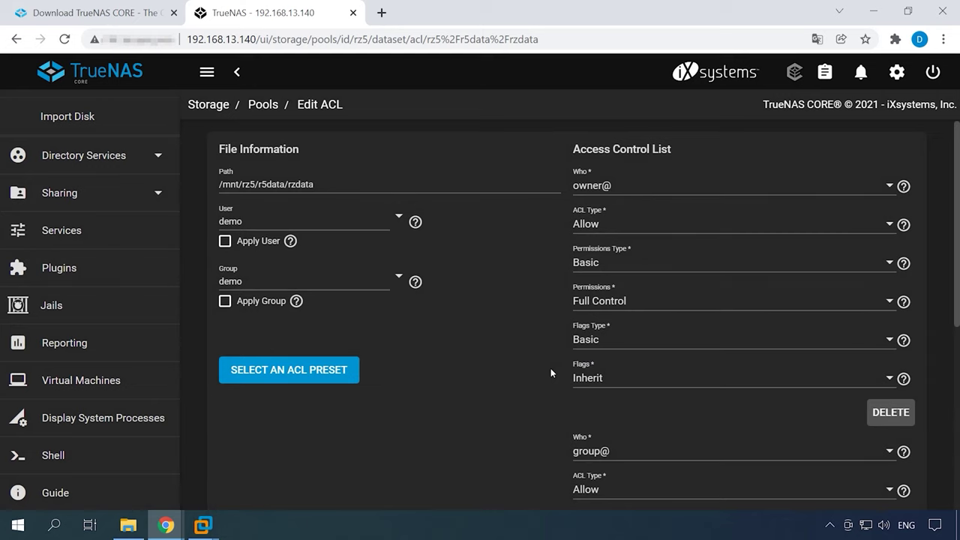
{"action": "scroll", "coordinate": [789, 448], "scroll_direction": "down", "scroll_amount": 2}
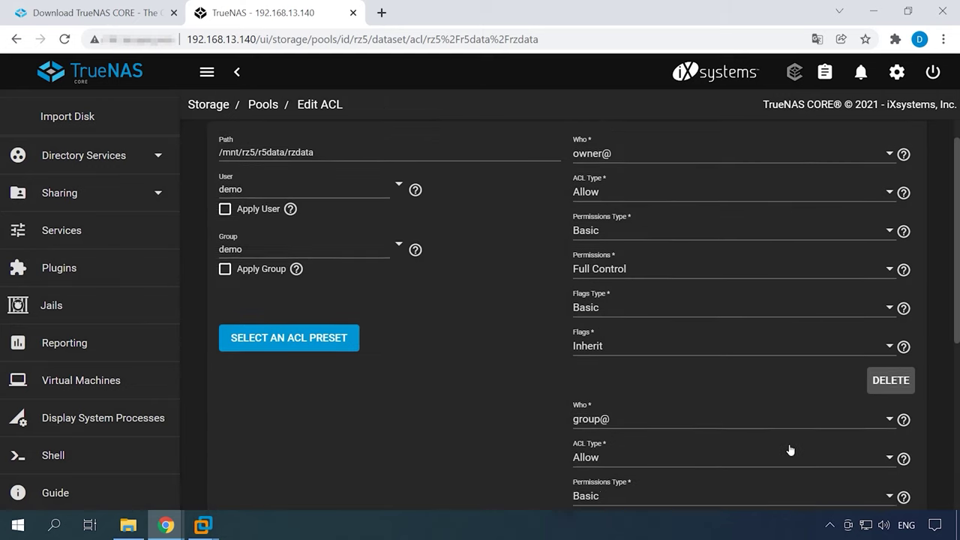
{"action": "scroll", "coordinate": [789, 448], "scroll_direction": "down", "scroll_amount": 3}
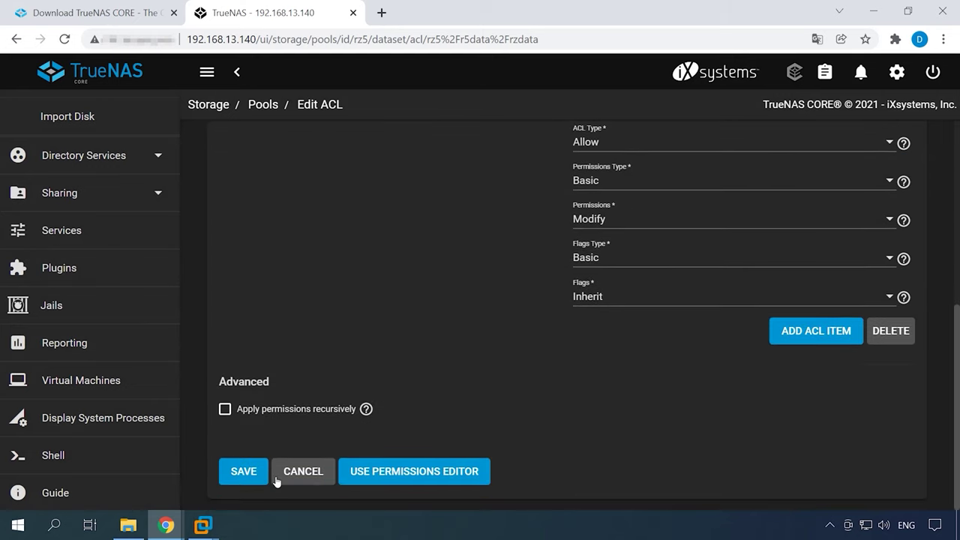
{"action": "left_click", "coordinate": [246, 474]}
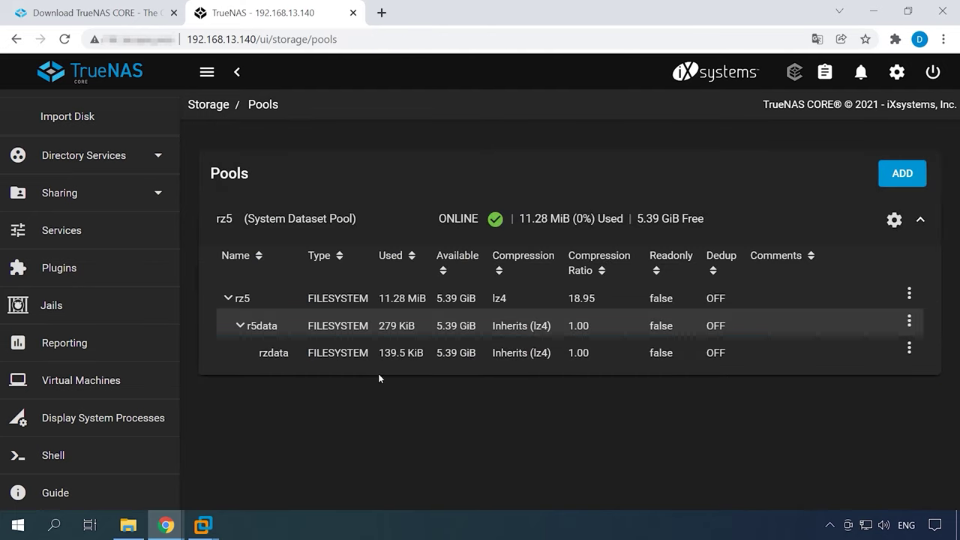
{"action": "left_click", "coordinate": [465, 352]}
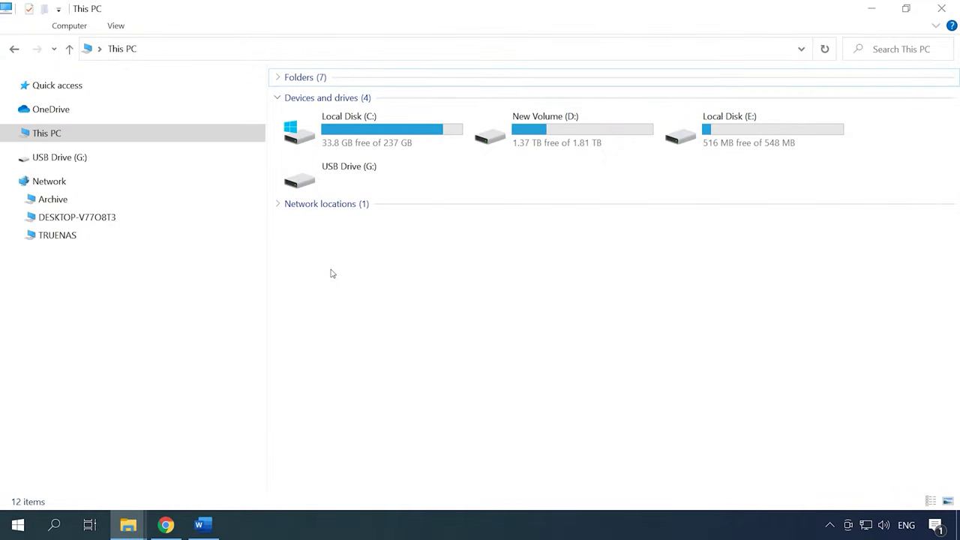
Step: Open Map Network Drive from This PC's Computer tab and paste the share address into Folder
{"action": "left_click", "coordinate": [70, 25]}
{"action": "left_click", "coordinate": [178, 79]}
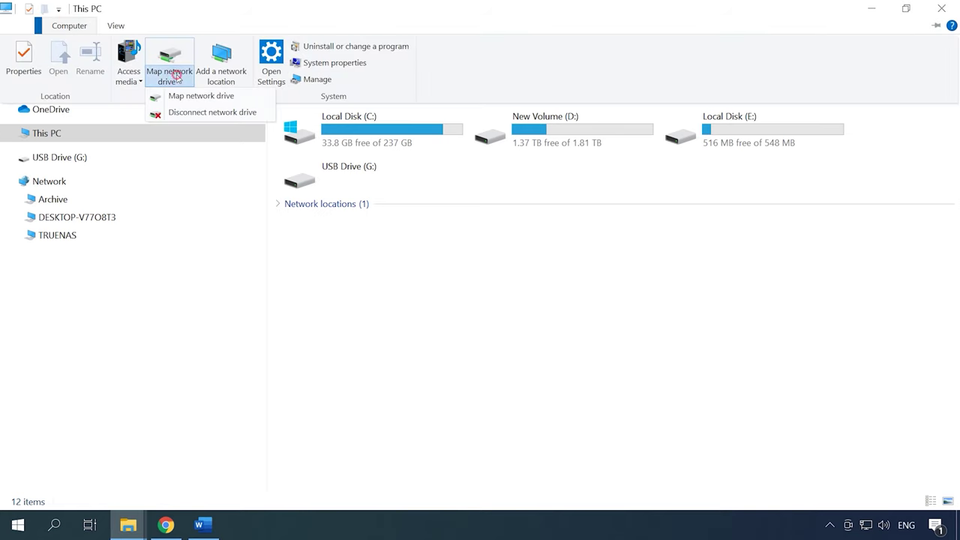
{"action": "left_click", "coordinate": [190, 97]}
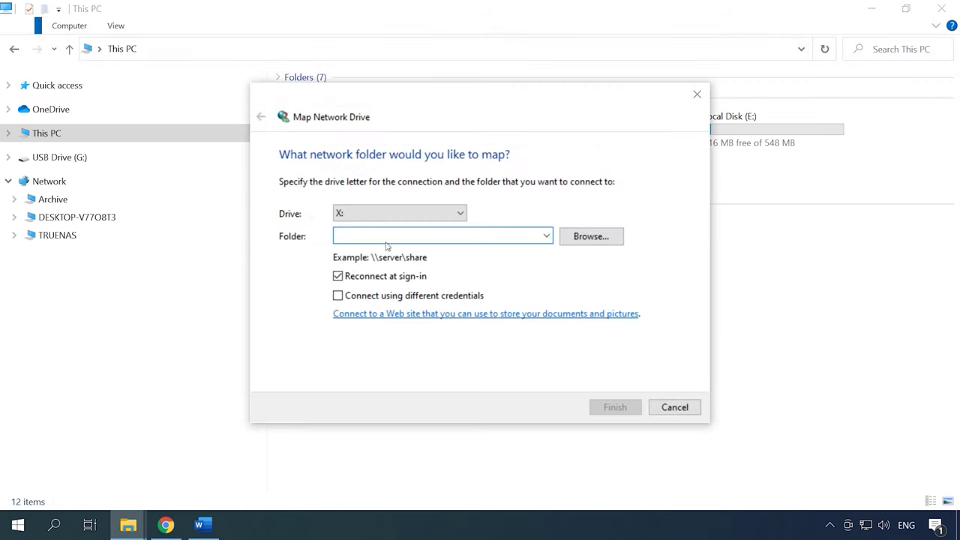
{"action": "type", "text": "\\\\192.168.1.124\\zdata"}
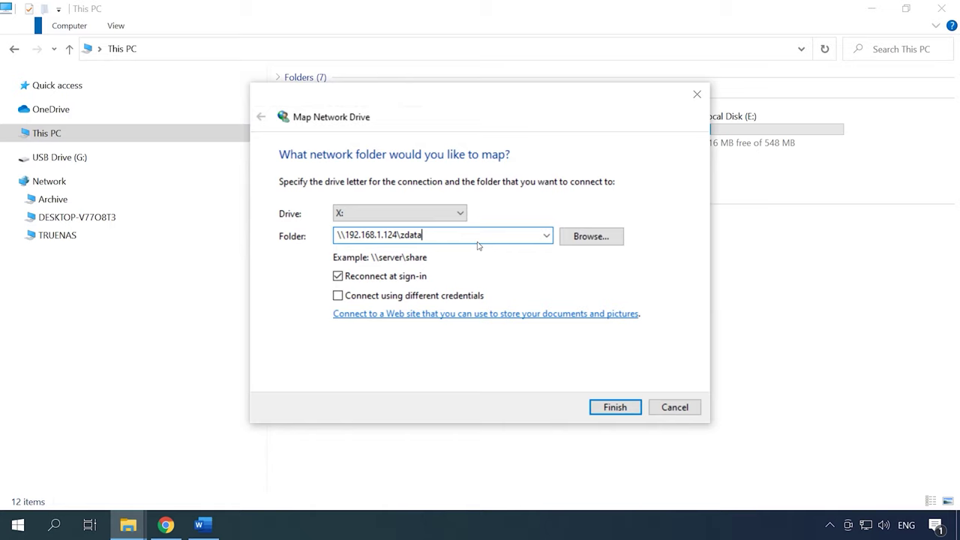